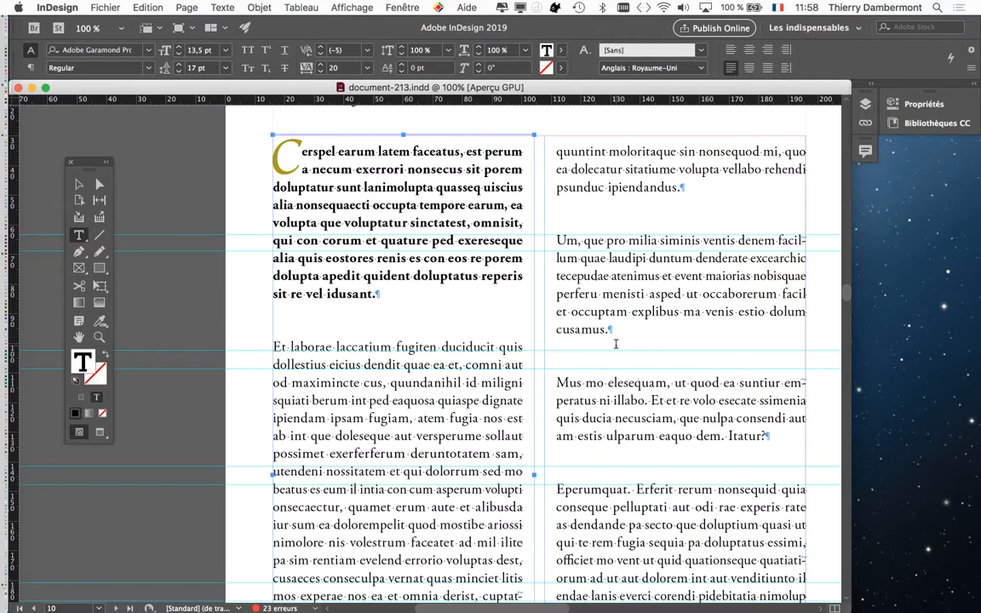
# Insert an empty paragraph after the bold introductory paragraph ending in "sit re vel idusant."
pyautogui.scroll(-1, 622, 342)
pyautogui.scroll(-1, 622, 341)
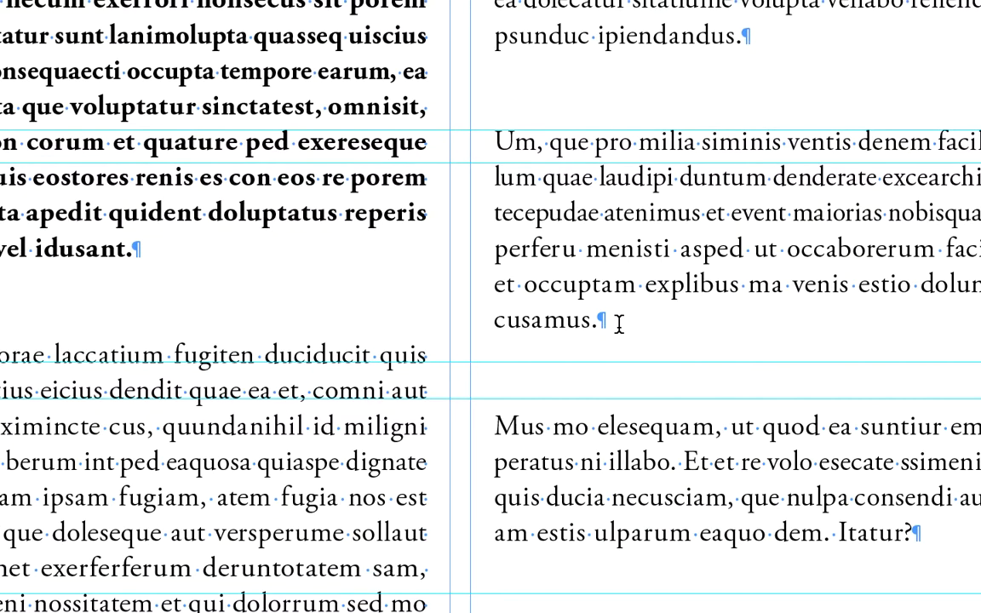
pyautogui.click(619, 325)
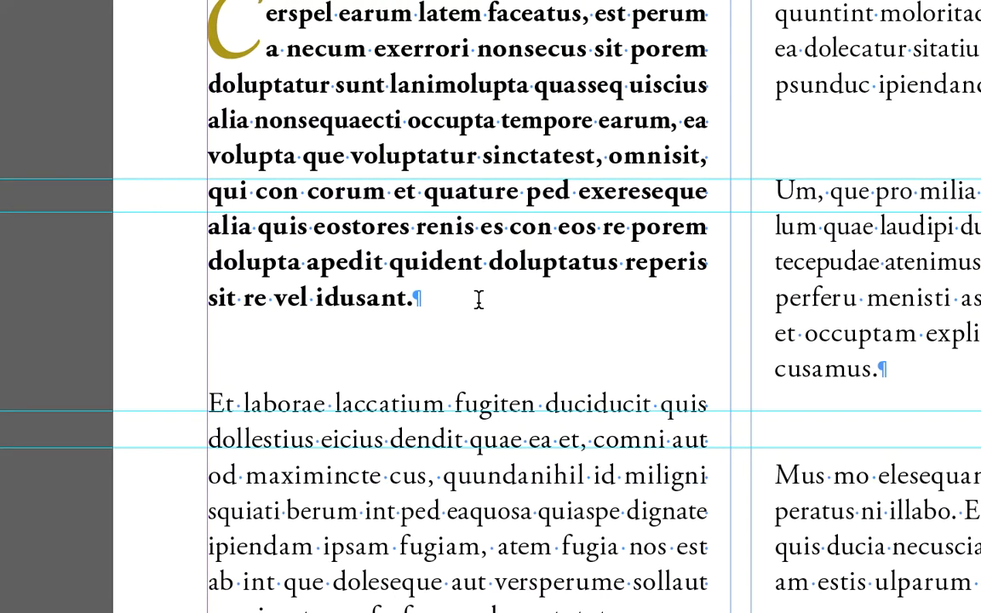
pyautogui.click(478, 299)
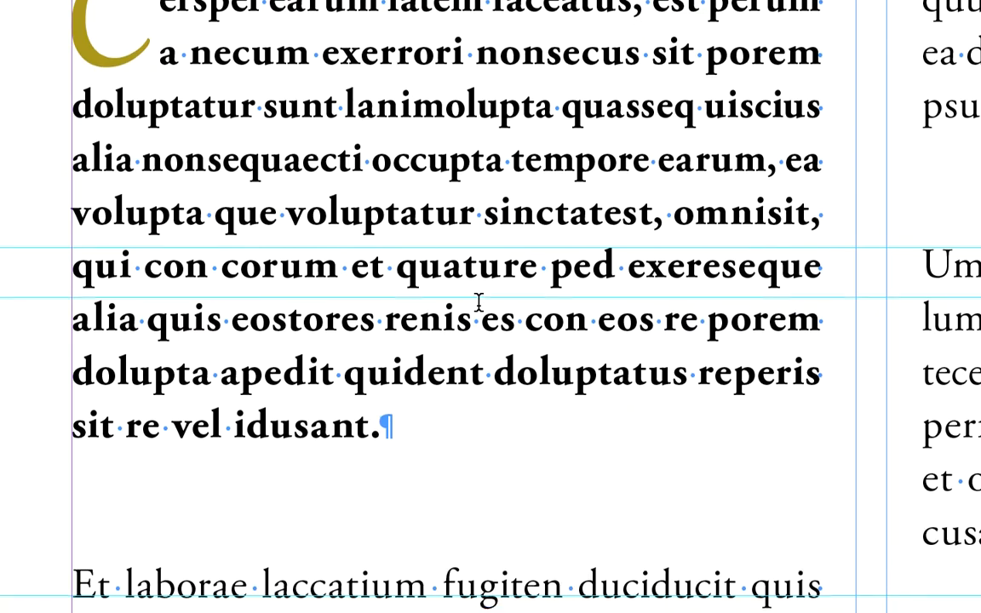
pyautogui.press('Return')
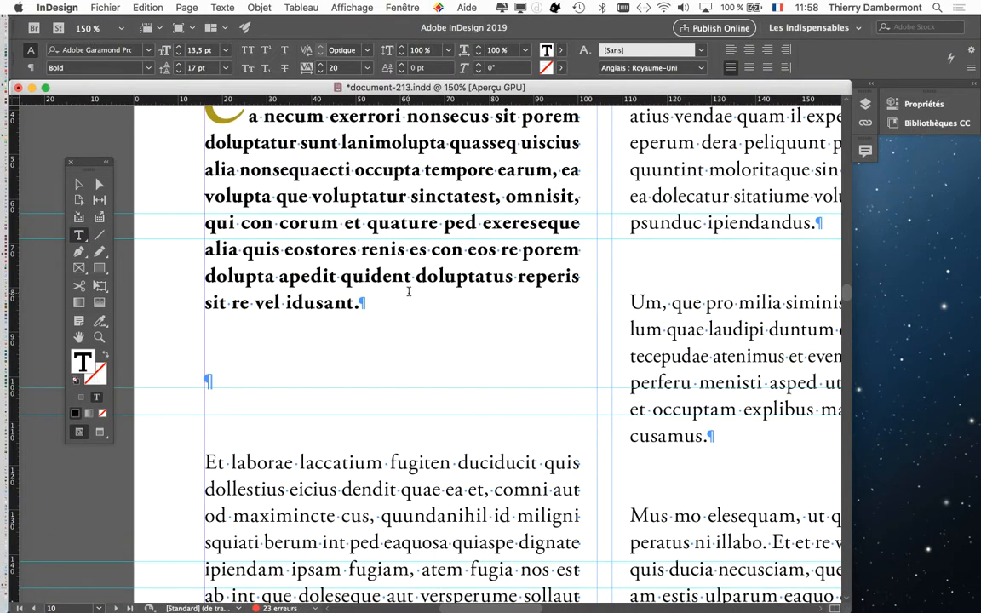
# Apply the paragraph style "corps du texte (body) NOUVEAU" to the new empty paragraph
pyautogui.click(222, 7)
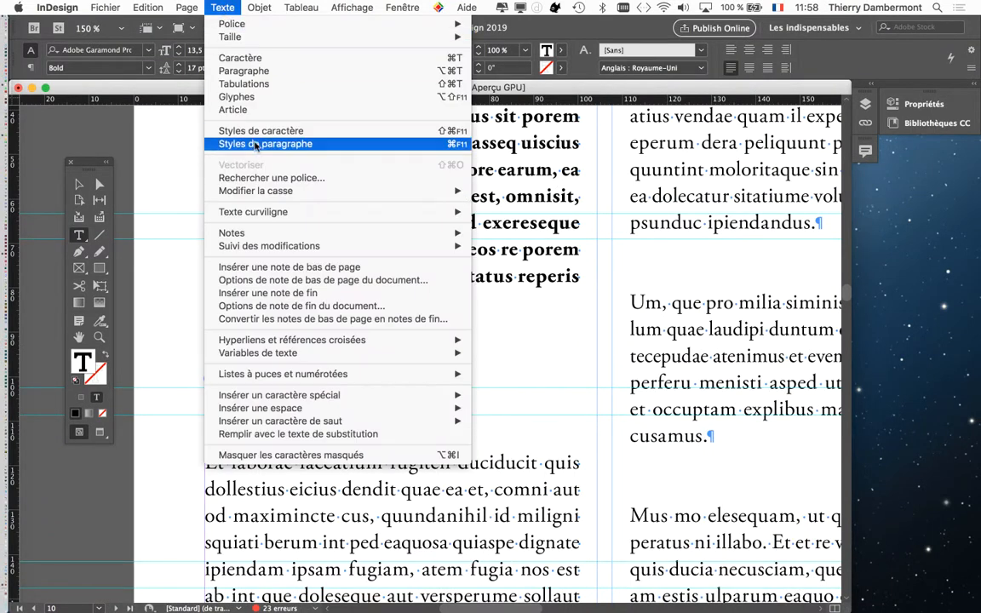
pyautogui.click(255, 144)
pyautogui.moveTo(647, 175); pyautogui.dragTo(580, 150)
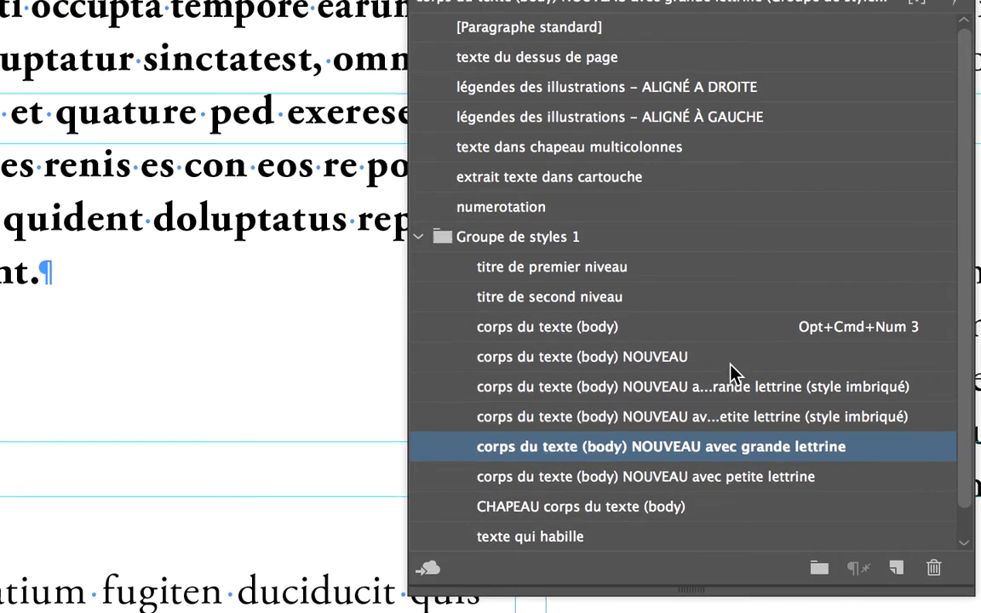
pyautogui.click(739, 382)
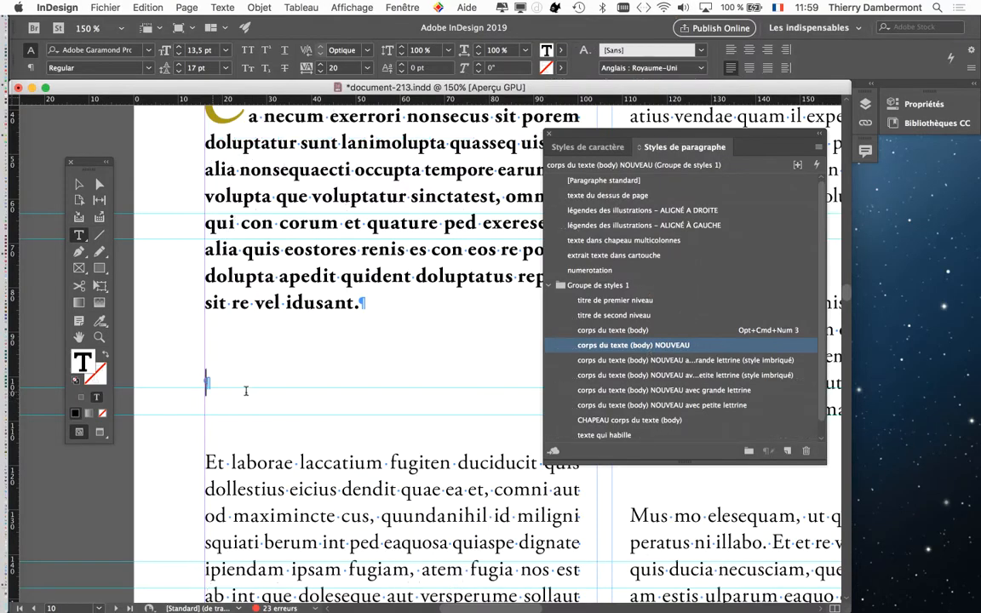
# Enter "La multiplication des globules dans le sang" in the new paragraph, keeping the paragraph styles accessible beside the text
pyautogui.press('super+equal')
pyautogui.press('super+equal')
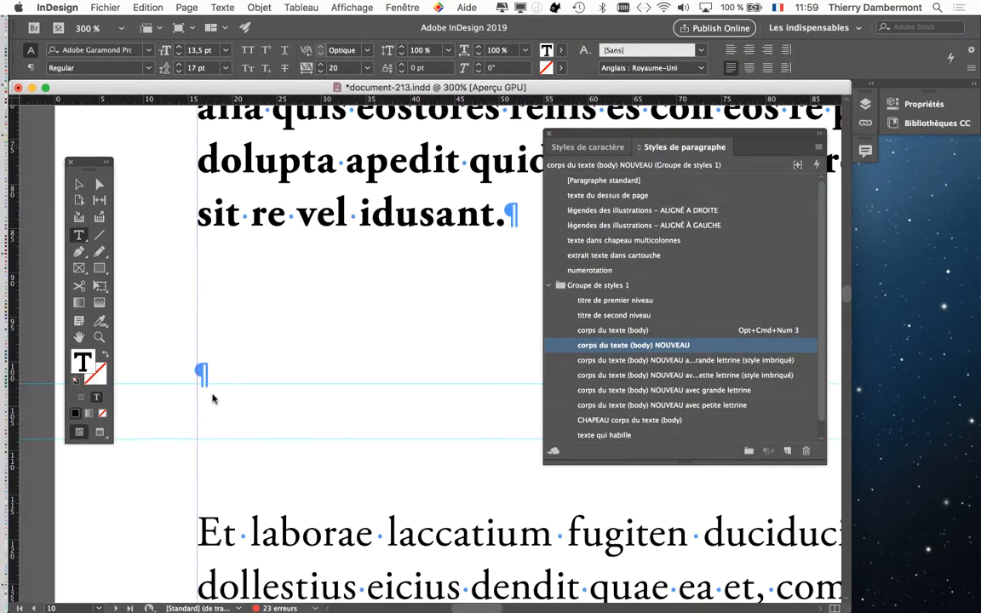
pyautogui.moveTo(583, 134)
pyautogui.mouseDown()
pyautogui.moveTo(790, 292)
pyautogui.moveTo(780, 296)
pyautogui.mouseUp()
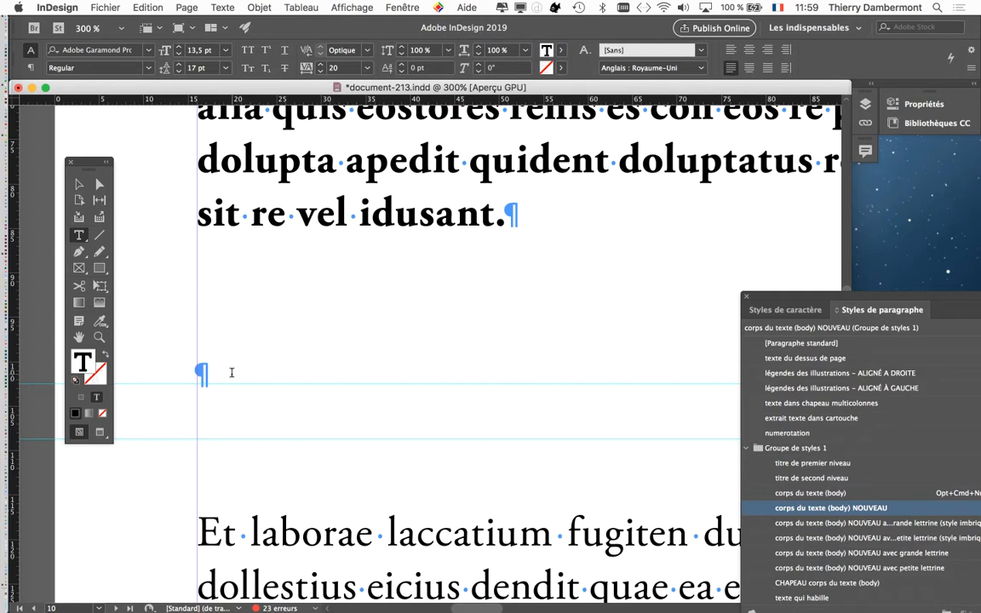
pyautogui.write('La mult')
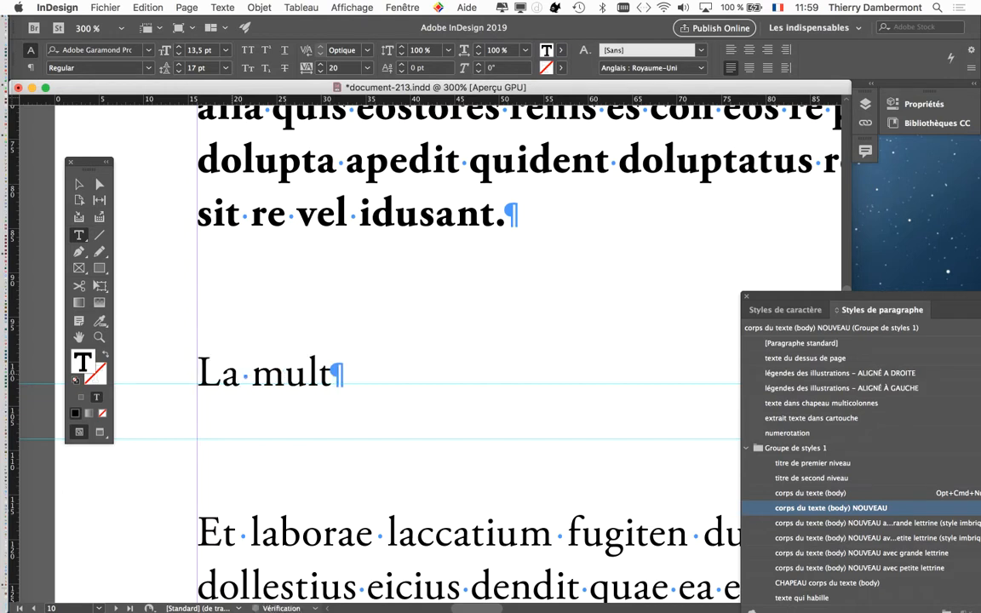
pyautogui.write('iplication des glo')
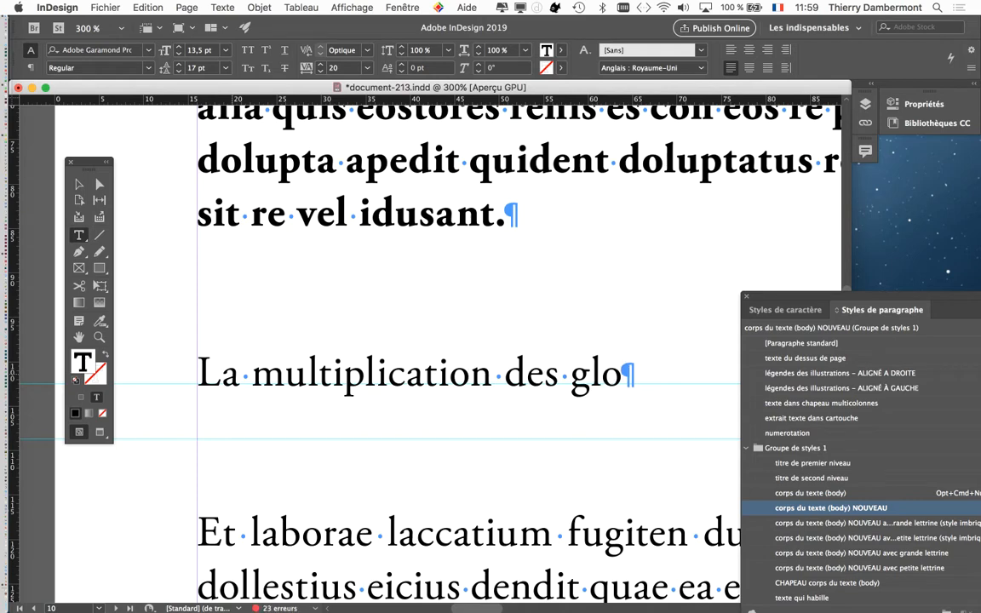
pyautogui.write('bu')
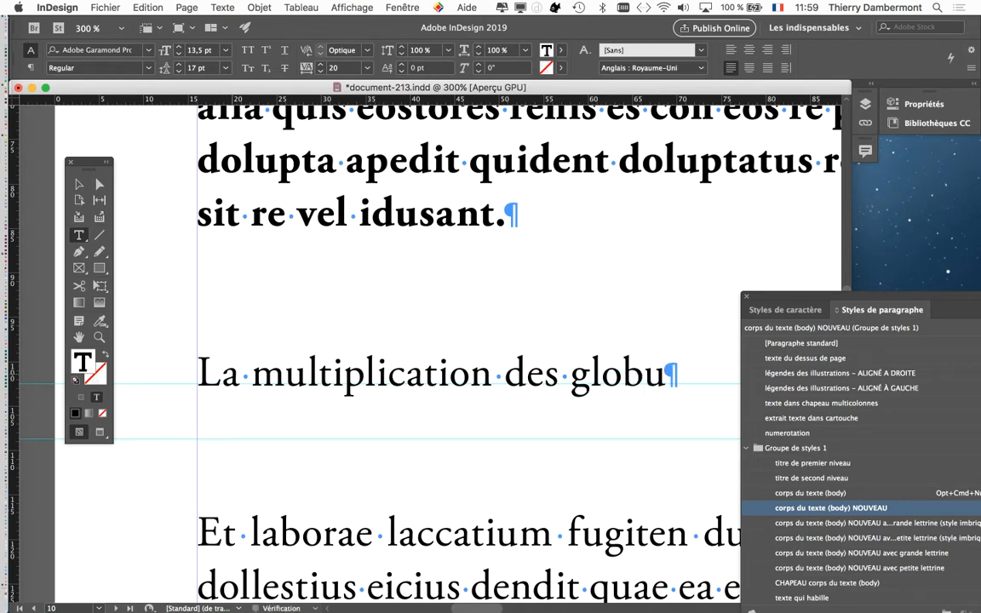
pyautogui.write('les')
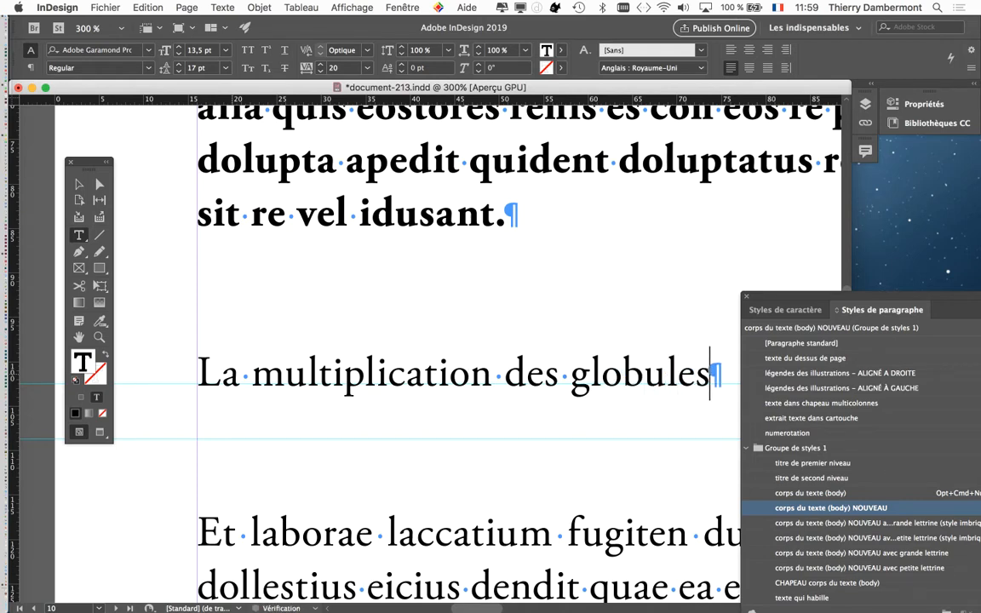
pyautogui.write(' dans le sanf')
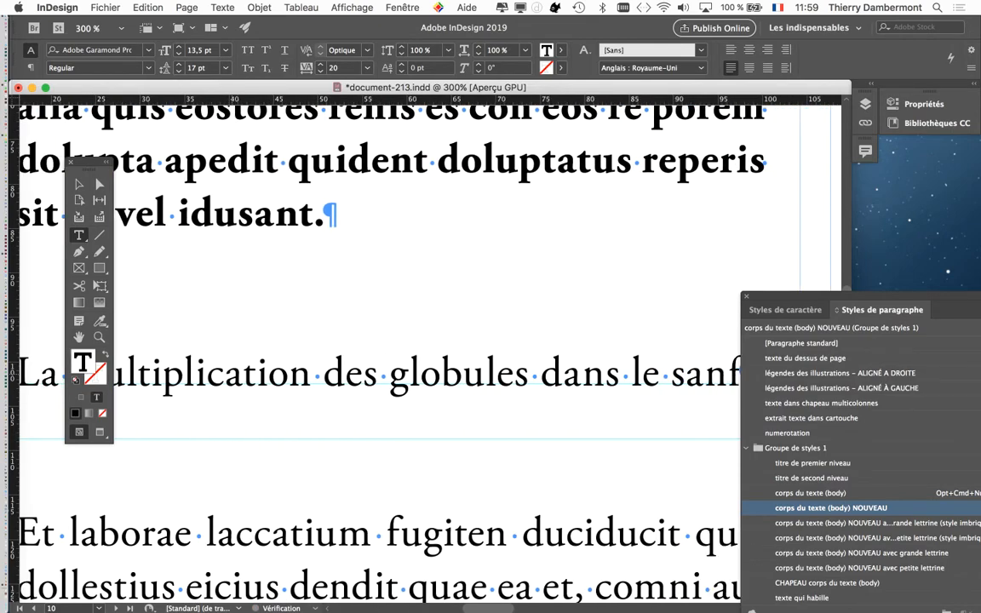
pyautogui.press('BackSpace')
pyautogui.write('g')
# Append random filler characters after "sang" until the paragraph wraps onto four lines, and delete them again
pyautogui.press('super+minus')
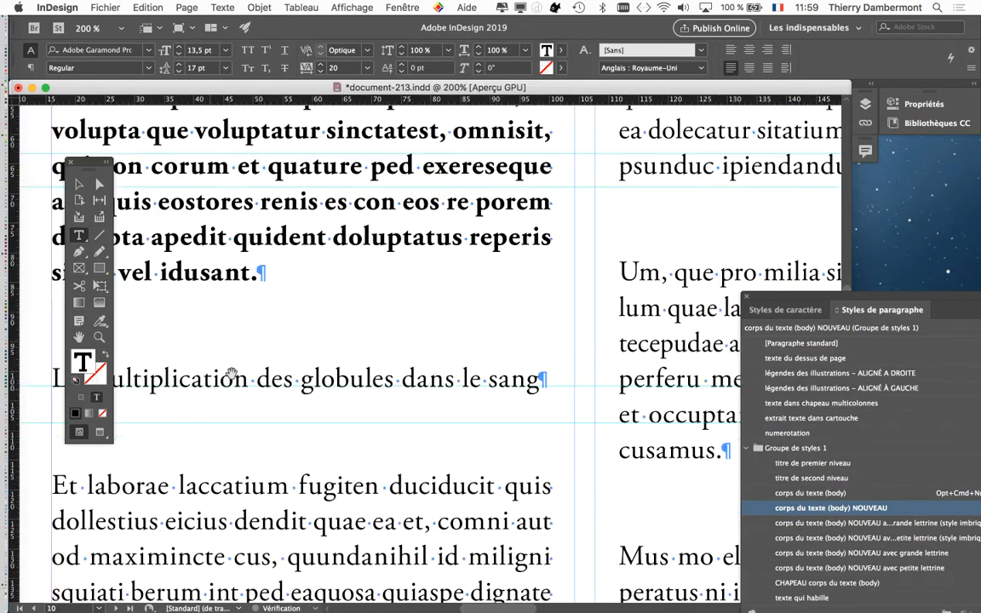
pyautogui.press('super+minus')
pyautogui.scroll(-5, 231, 375)
pyautogui.hscroll(-3, 231, 375)
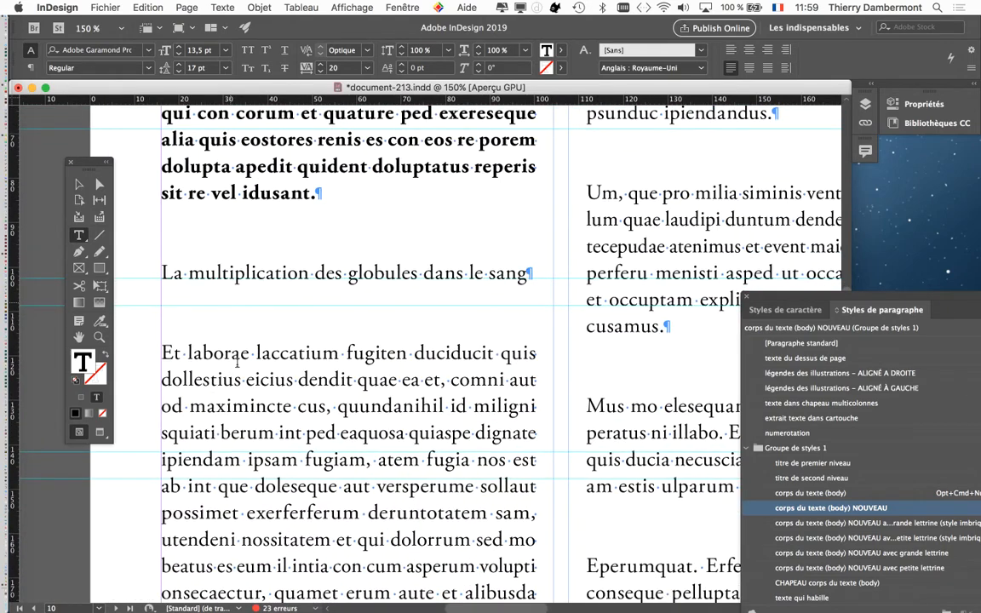
pyautogui.press('super+equal')
pyautogui.press('super+minus')
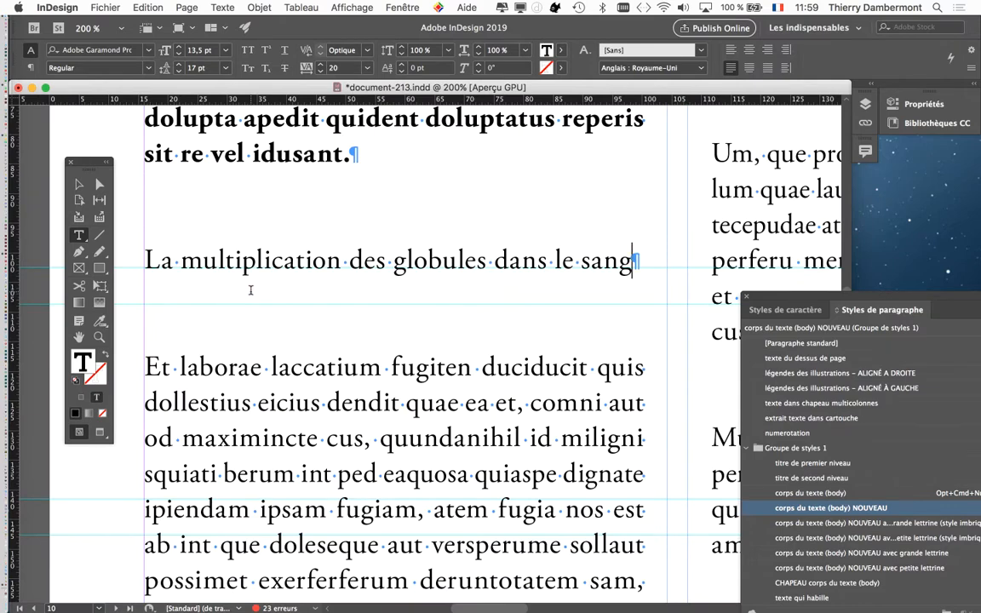
pyautogui.write('lkhlkhlkh')
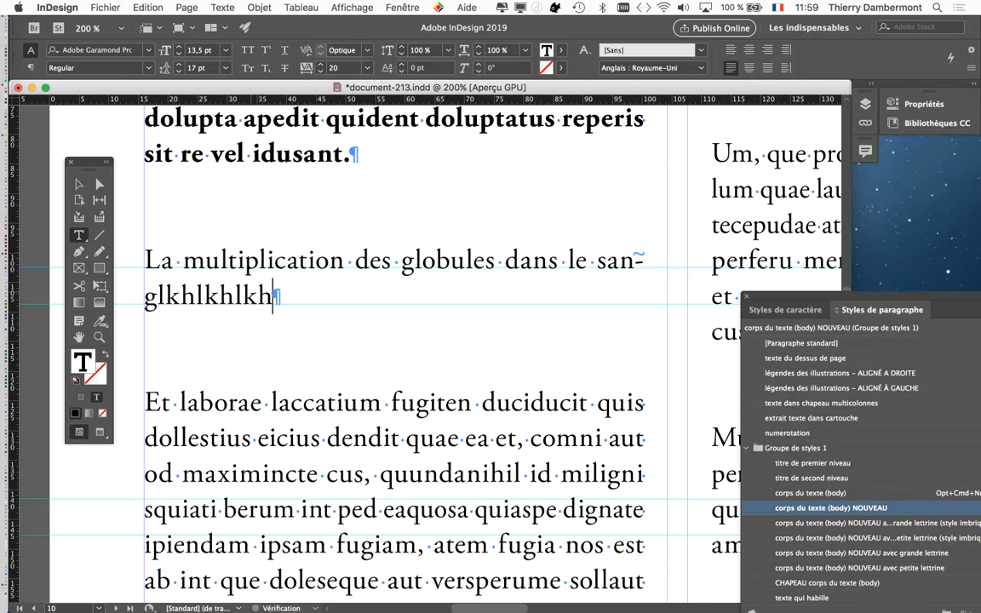
pyautogui.write('lkhlkhlkhlkhlkhlkhlkhlkhlkh')
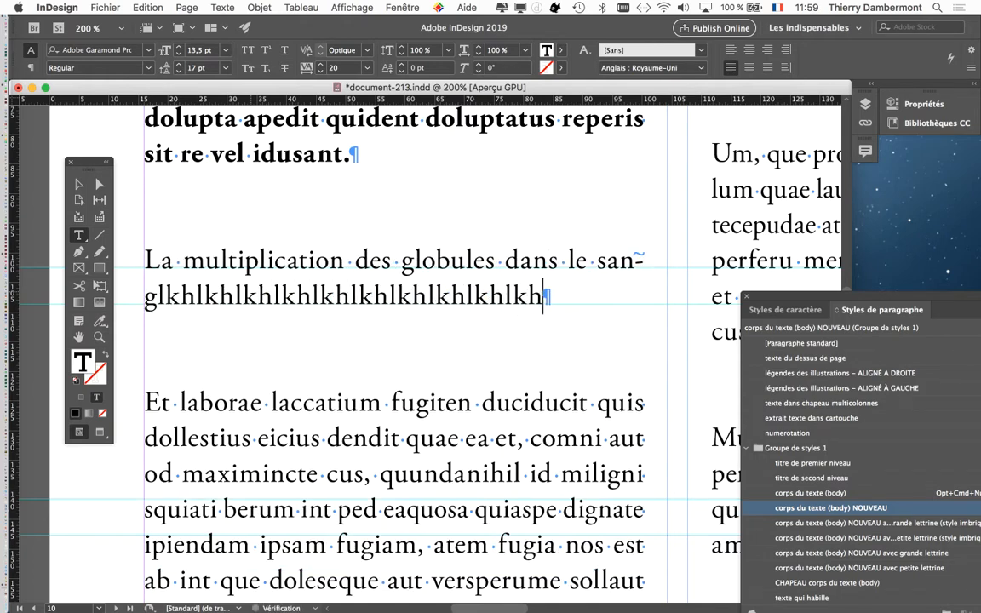
pyautogui.write('lkhlkhlkhlkhlkhlkhl')
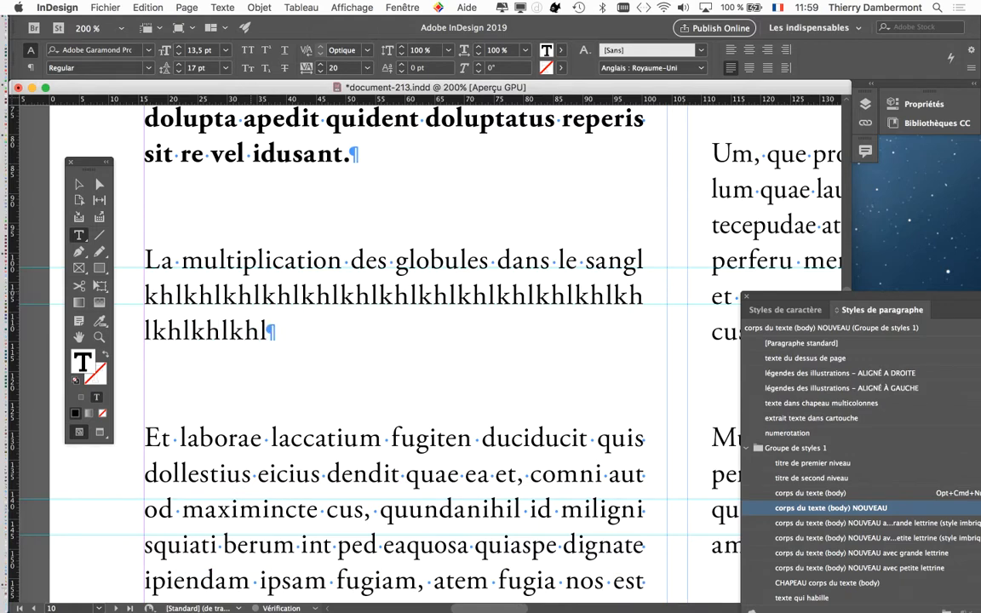
pyautogui.write('hiuiug')
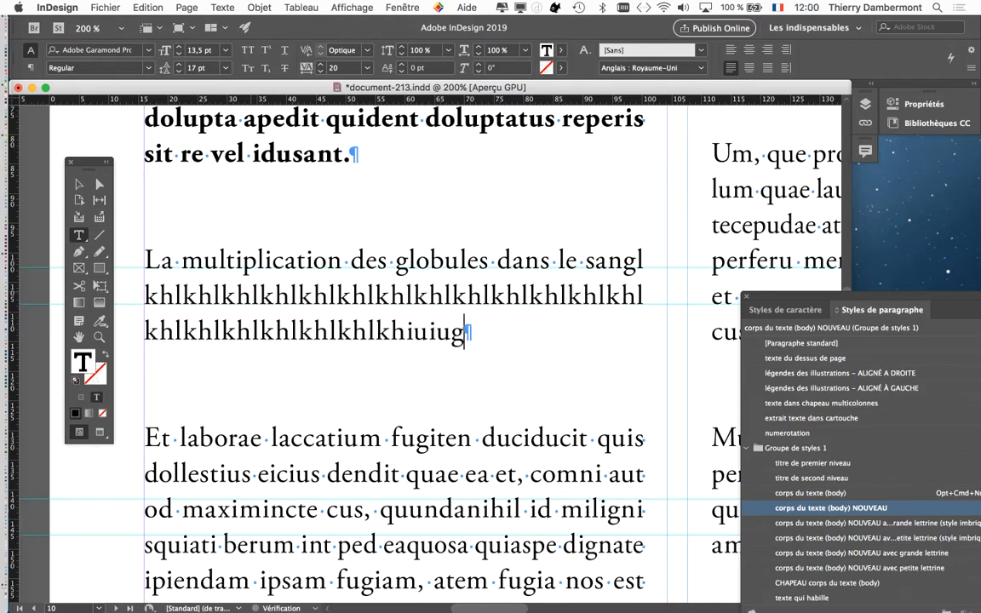
pyautogui.write('iugiugiugiugiugiuiugi')
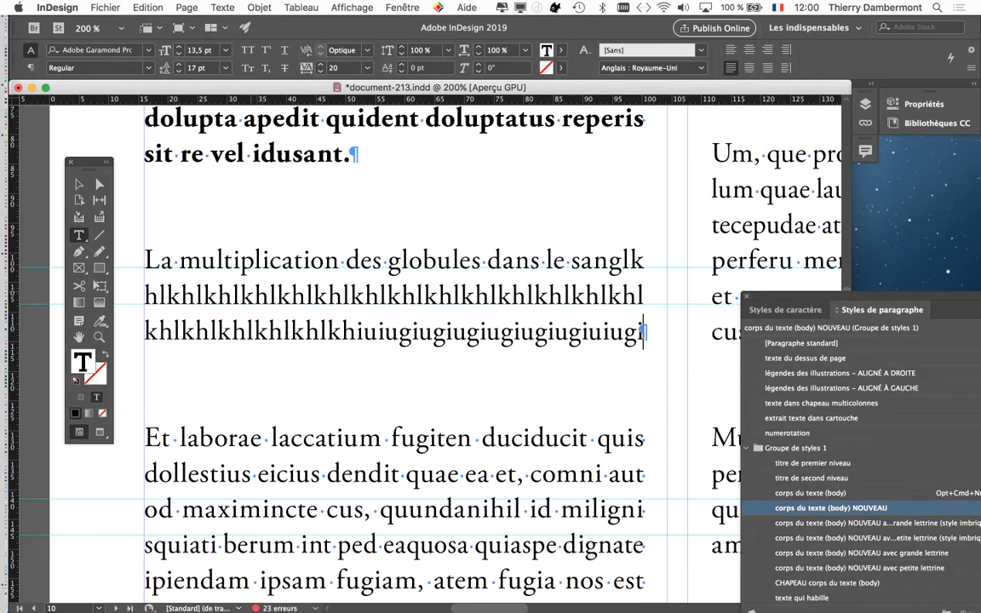
pyautogui.write('kjgkjkj')
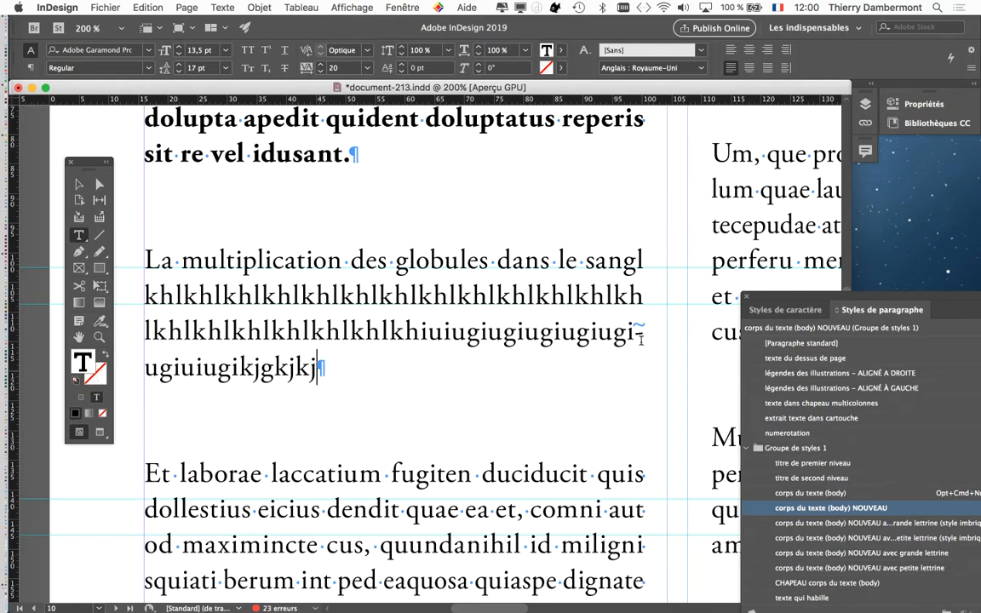
pyautogui.moveTo(318, 370)
pyautogui.mouseDown()
pyautogui.moveTo(296, 368)
pyautogui.moveTo(379, 295)
pyautogui.moveTo(433, 295)
pyautogui.moveTo(541, 261)
pyautogui.mouseUp()
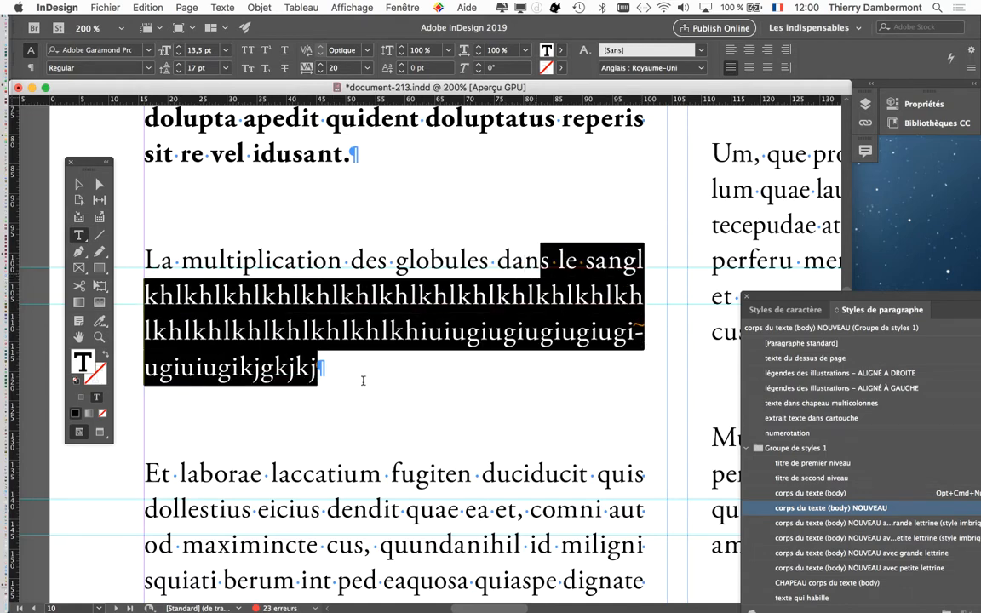
pyautogui.moveTo(363, 380); pyautogui.dragTo(554, 264)
pyautogui.press('BackSpace')
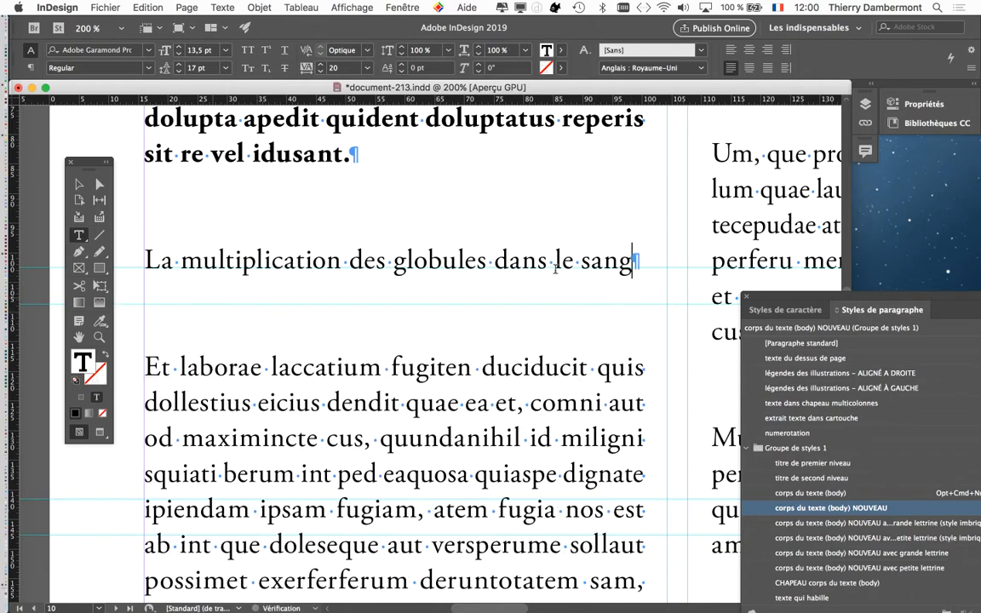
# Try selecting the whole line "La multiplication des globules dans le sang" in different ways
pyautogui.press('super+equal')
pyautogui.press('super+minus')
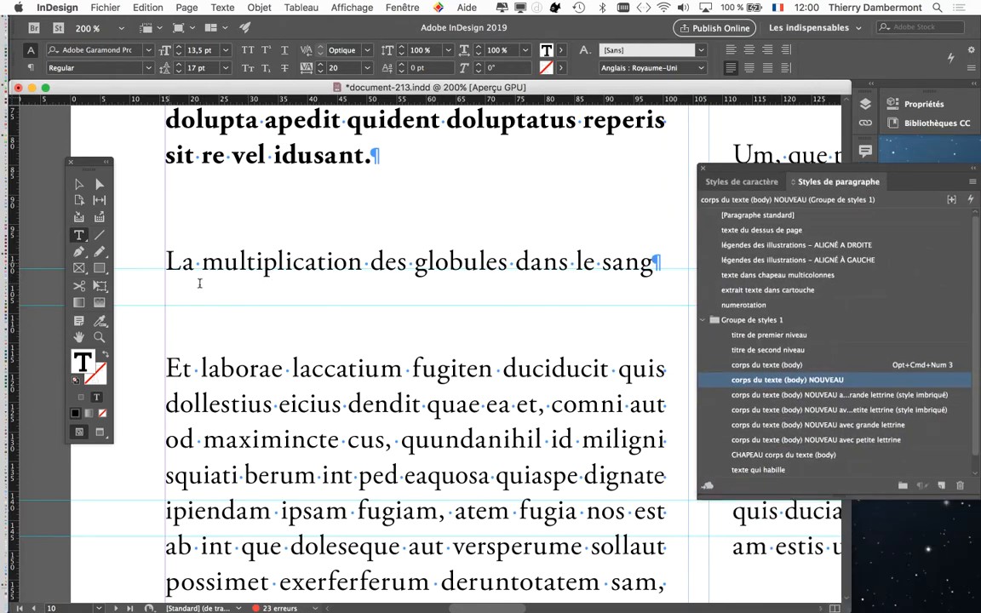
pyautogui.tripleClick(168, 261)
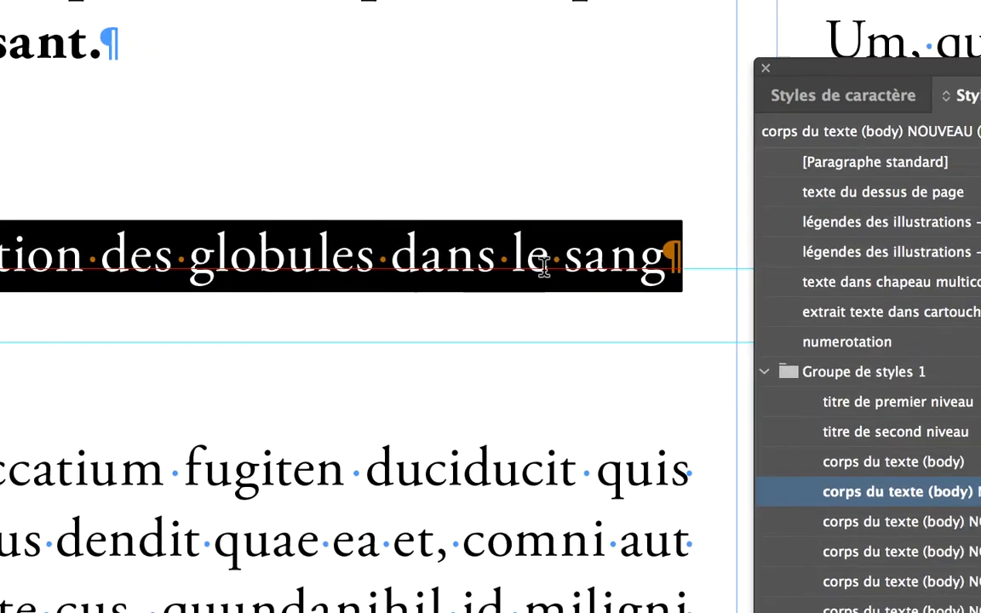
pyautogui.click(779, 259)
pyautogui.moveTo(584, 264); pyautogui.dragTo(0, 265)
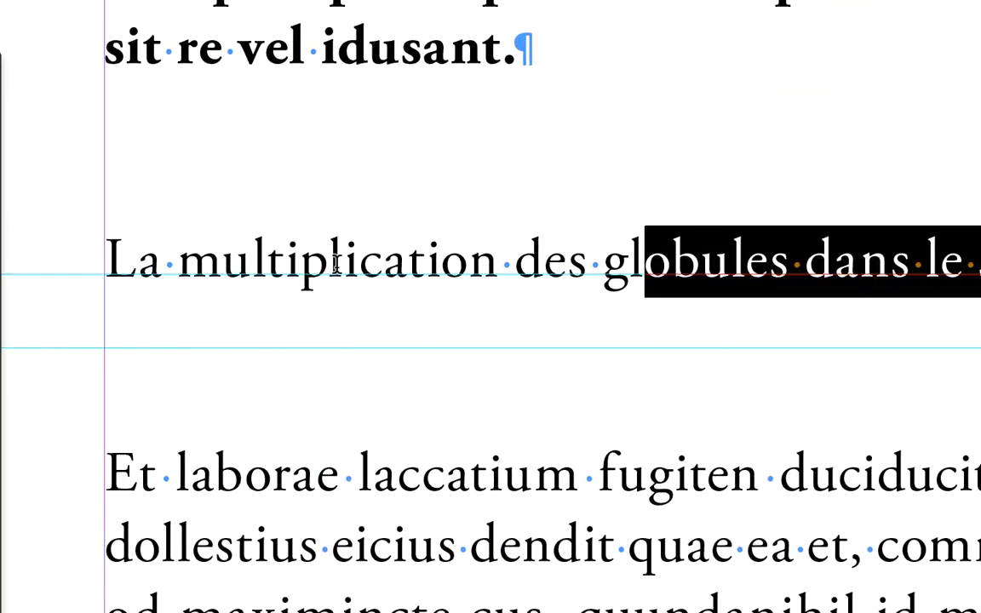
pyautogui.moveTo(337, 264); pyautogui.dragTo(177, 213)
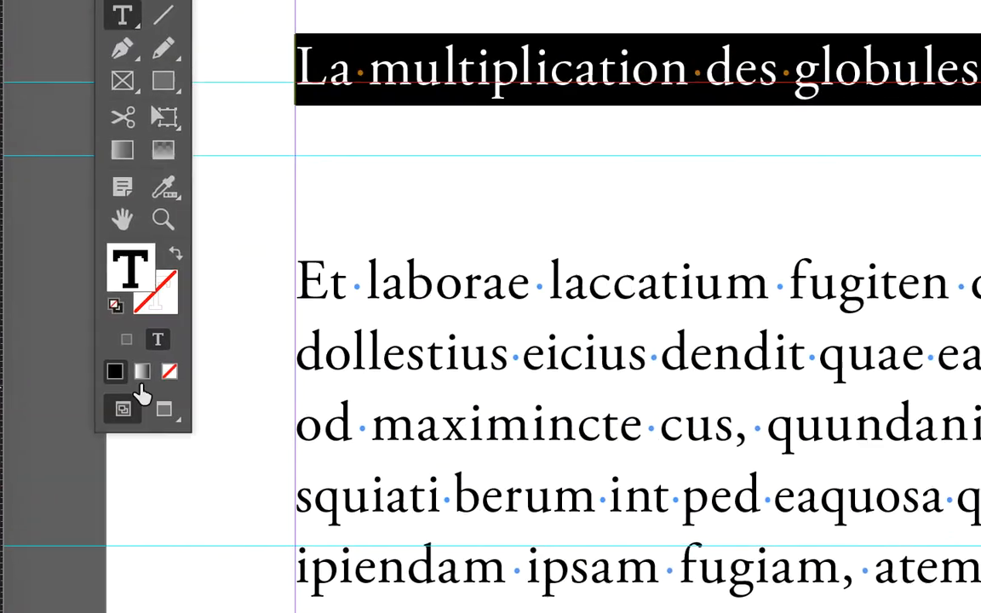
# Preview the page without guides and hidden characters, and return to the normal view
pyautogui.click(151, 399)
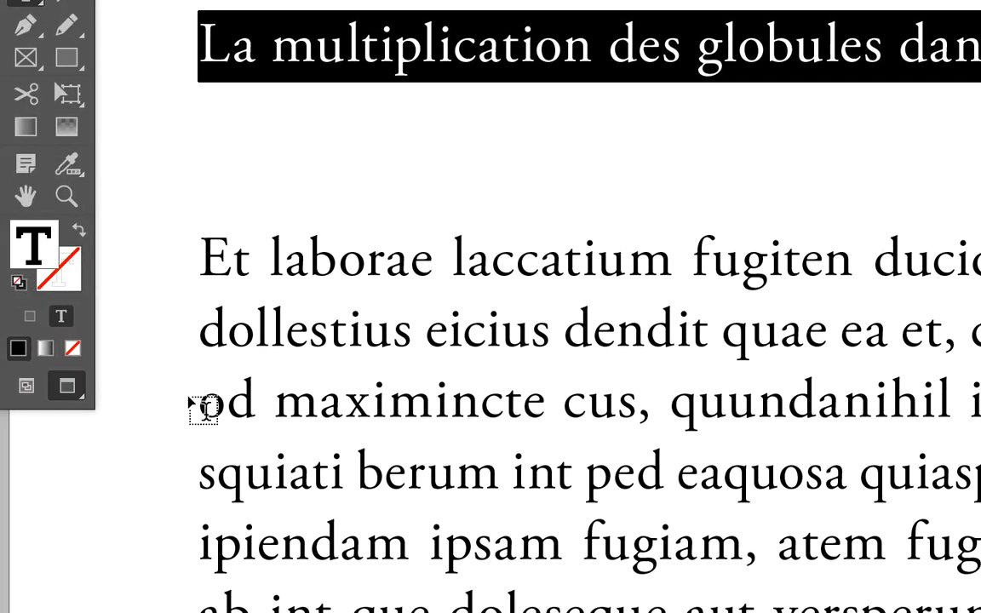
pyautogui.click(26, 386)
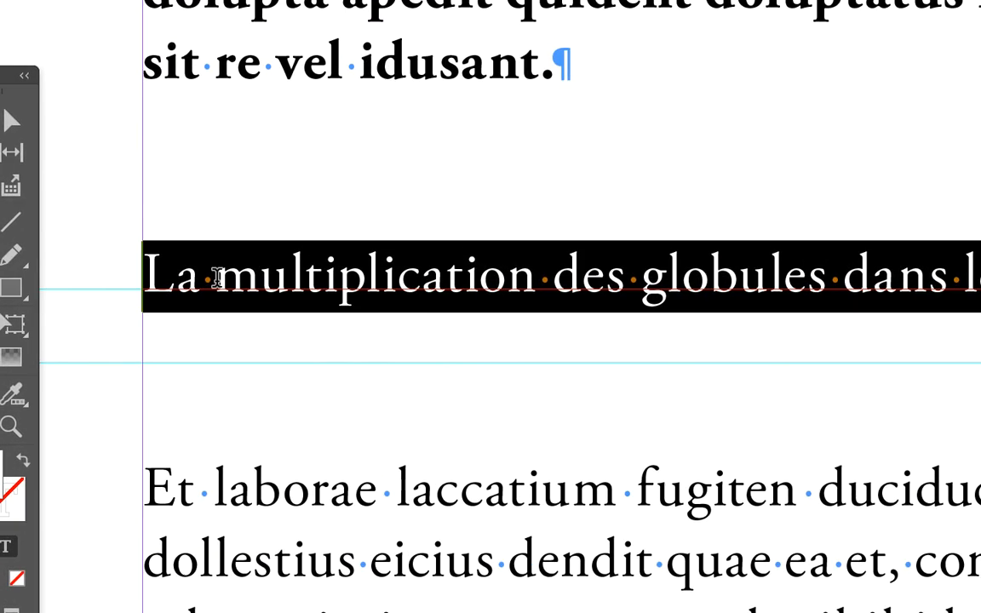
# Select the whole line "La multiplication des globules dans le sang" and raise its font size to 16 pt
pyautogui.click(150, 284)
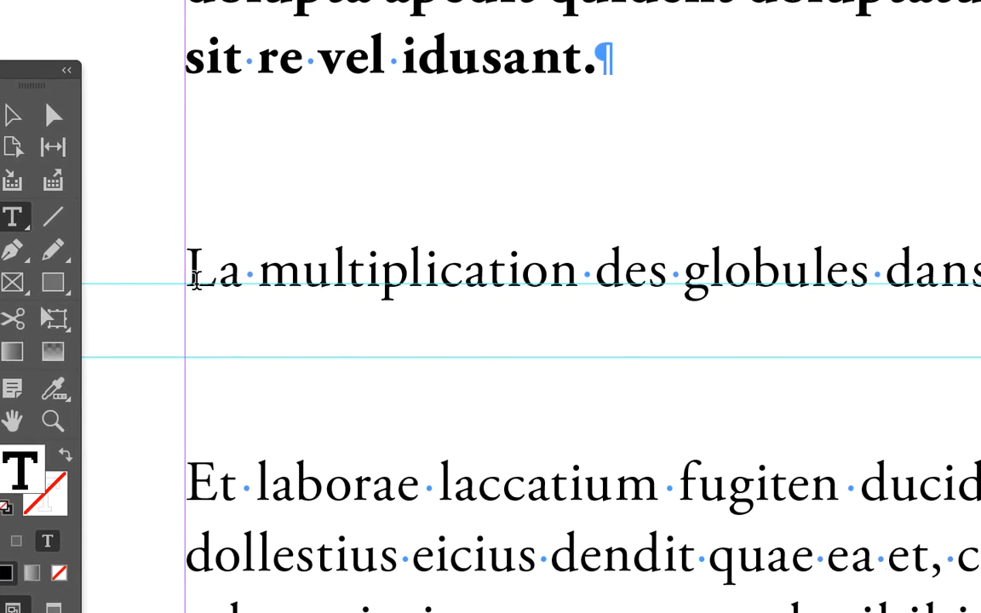
pyautogui.moveTo(152, 283); pyautogui.dragTo(521, 281)
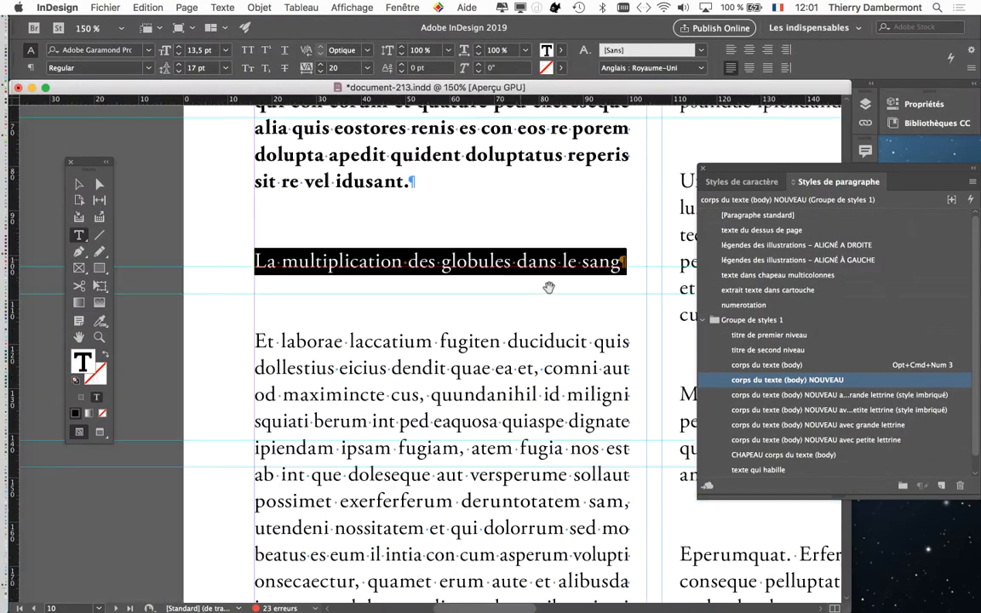
pyautogui.moveTo(89, 161); pyautogui.dragTo(62, 150)
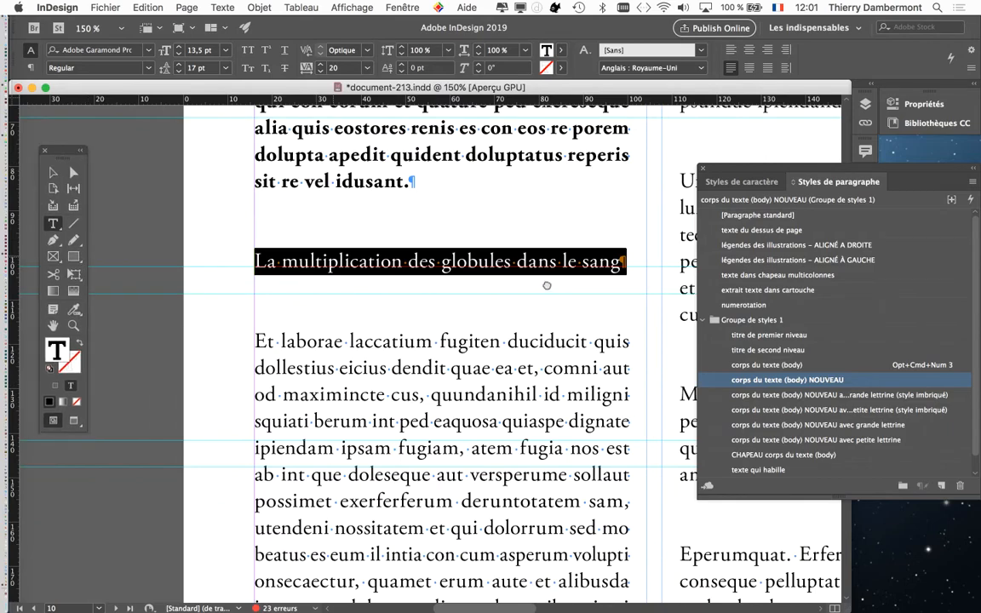
pyautogui.moveTo(547, 285); pyautogui.dragTo(522, 262)
pyautogui.click(223, 8)
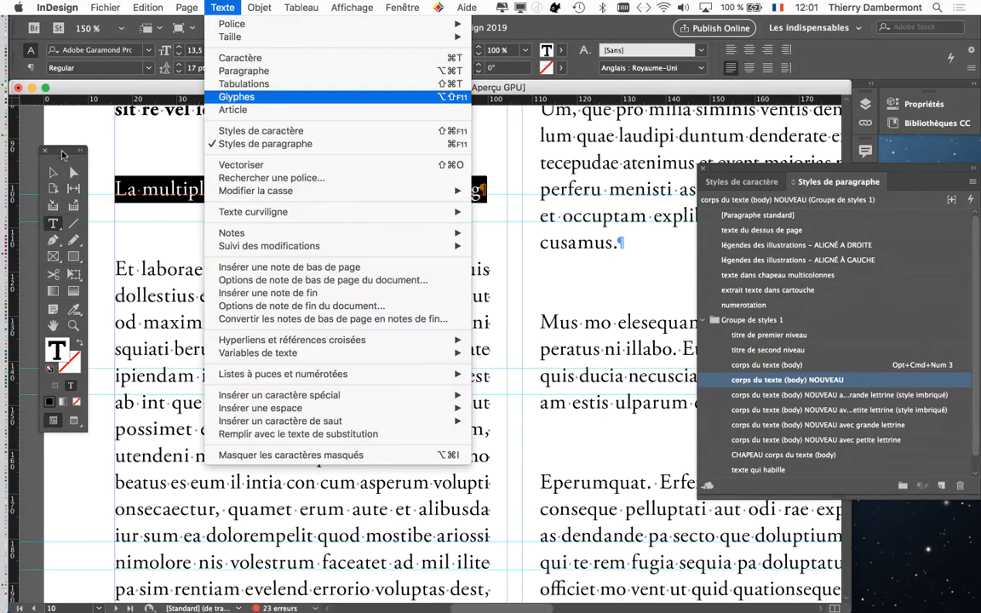
pyautogui.click(240, 57)
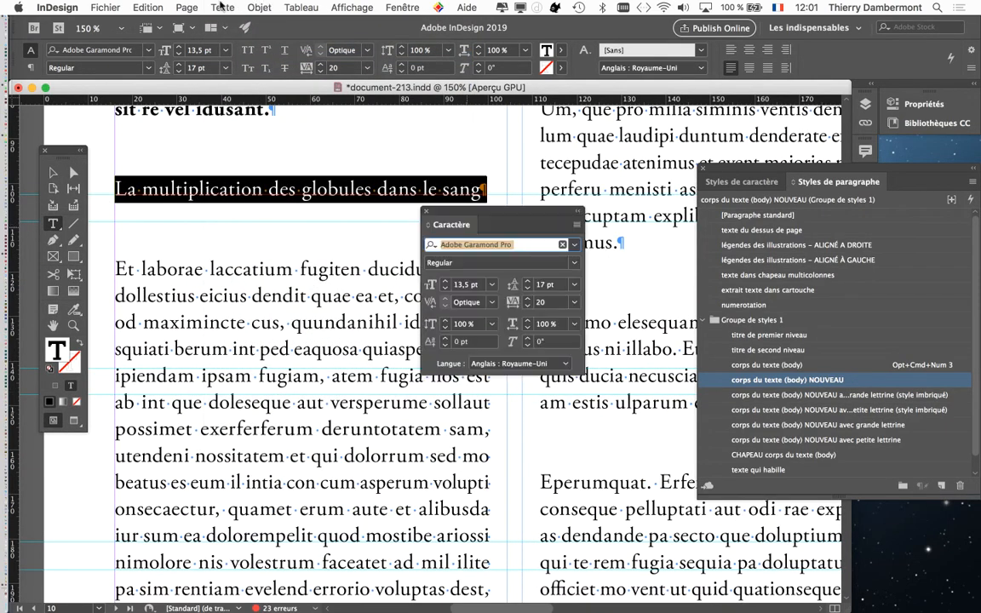
pyautogui.moveTo(451, 224); pyautogui.dragTo(543, 154)
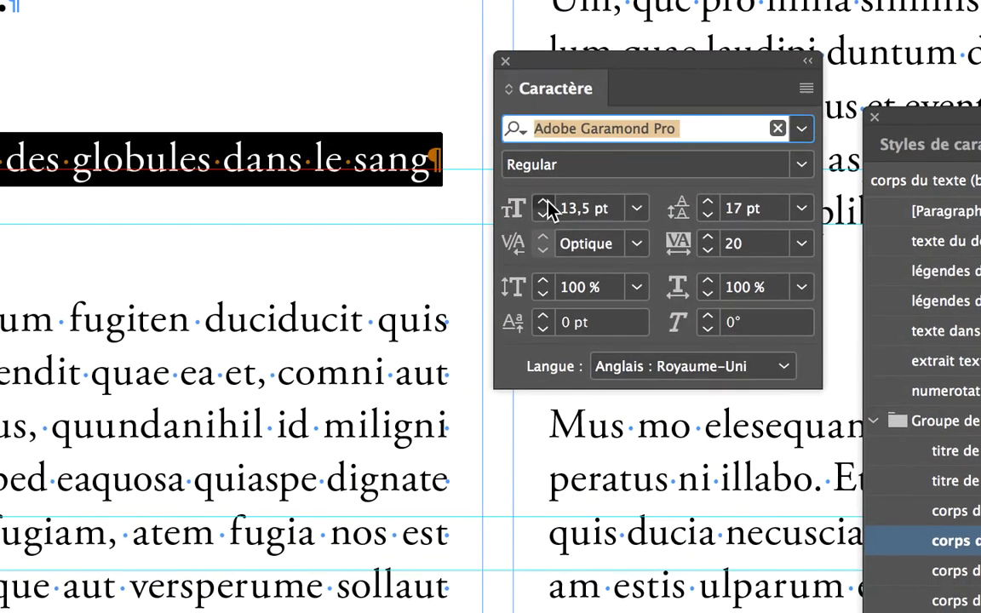
pyautogui.click(510, 239)
pyautogui.click(510, 239)
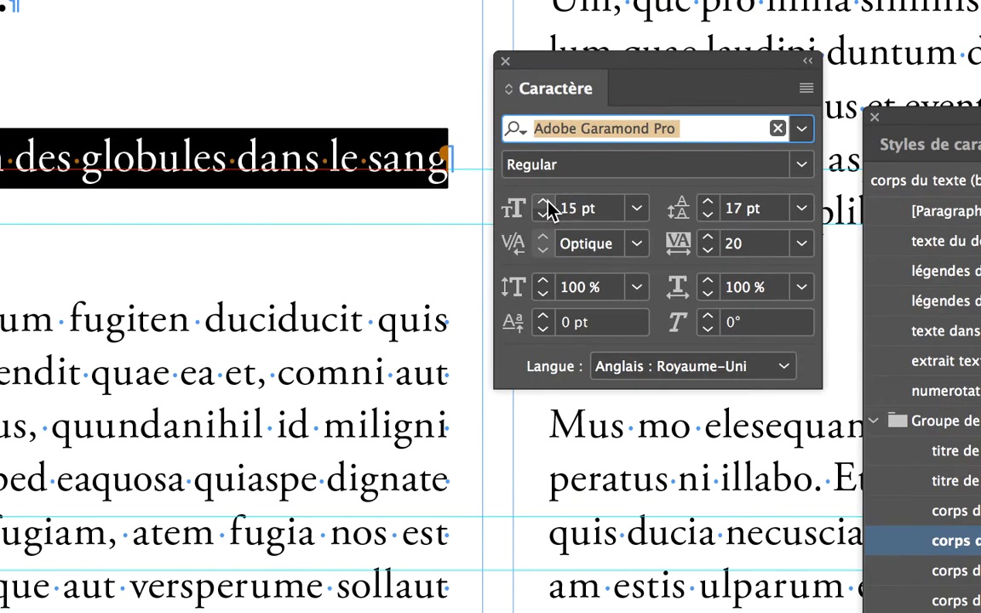
pyautogui.click(544, 204)
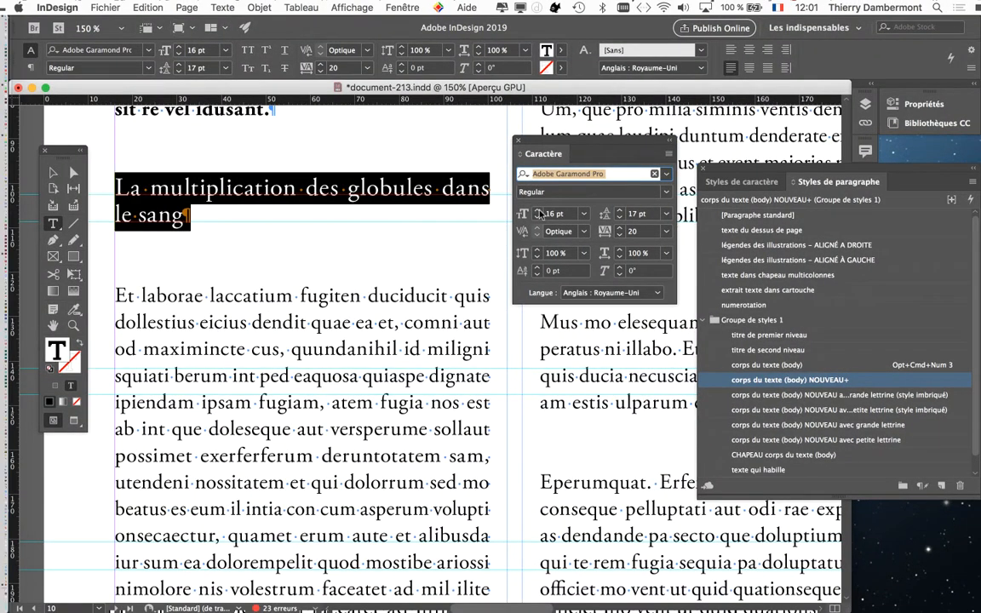
# Bring up the paragraph settings clear of the subheading and turn off its alignment to the baseline grid
pyautogui.click(222, 8)
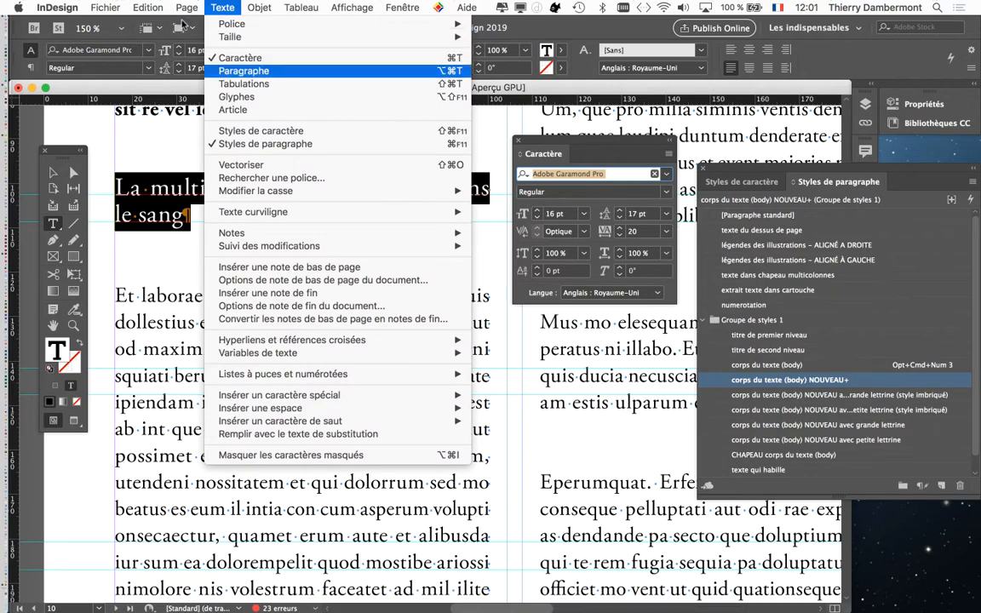
pyautogui.click(244, 70)
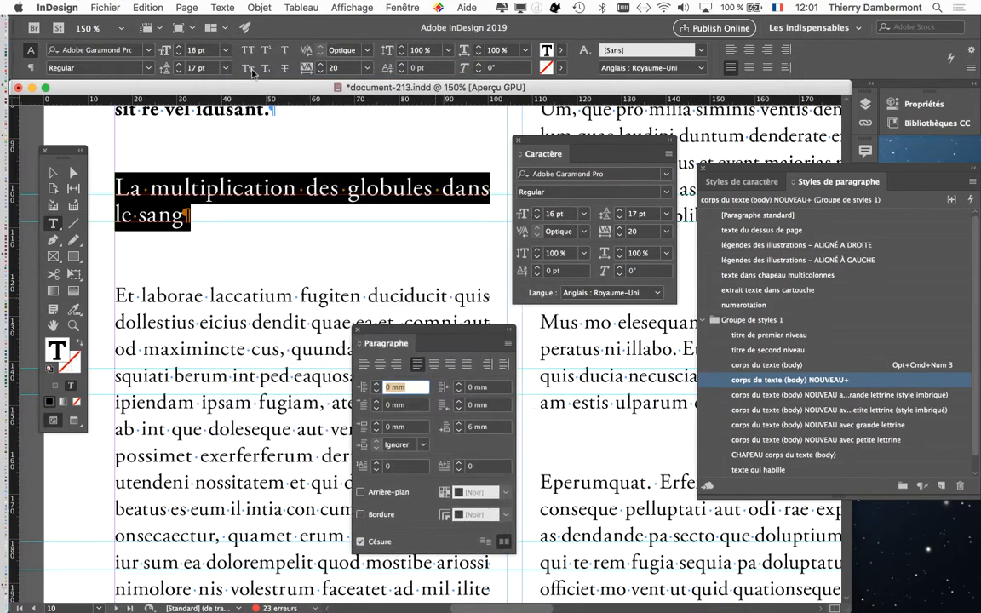
pyautogui.moveTo(546, 155); pyautogui.dragTo(207, 345)
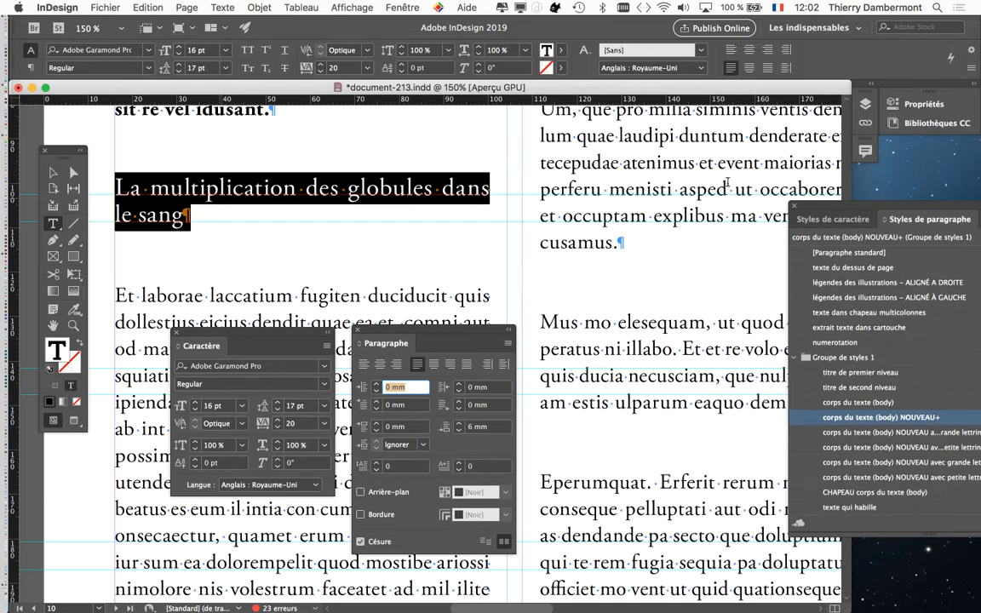
pyautogui.press('super+equal')
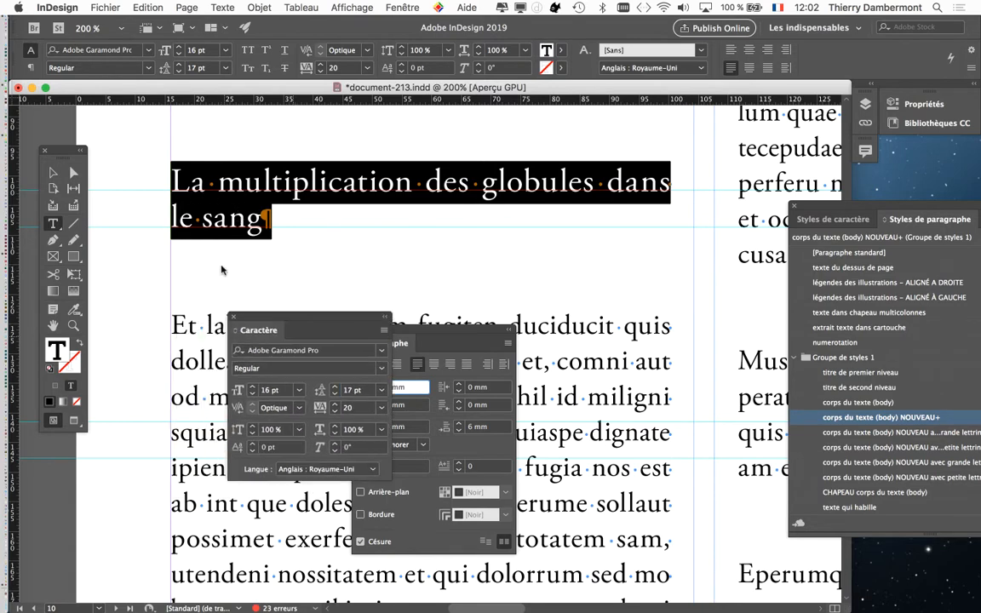
pyautogui.moveTo(239, 334); pyautogui.dragTo(168, 352)
pyautogui.moveTo(387, 330)
pyautogui.mouseDown()
pyautogui.moveTo(508, 264)
pyautogui.moveTo(549, 153)
pyautogui.mouseUp()
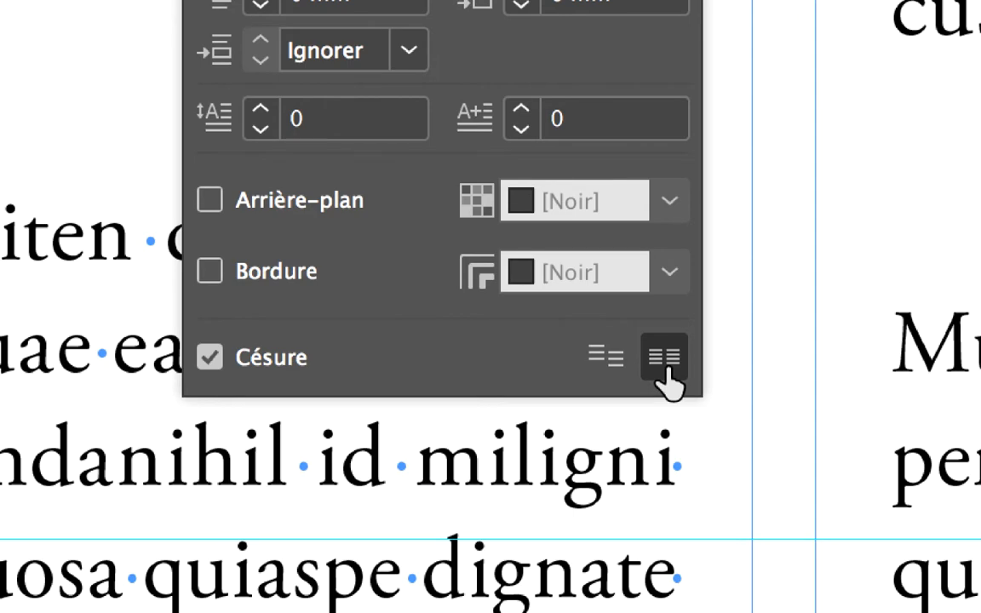
pyautogui.click(606, 358)
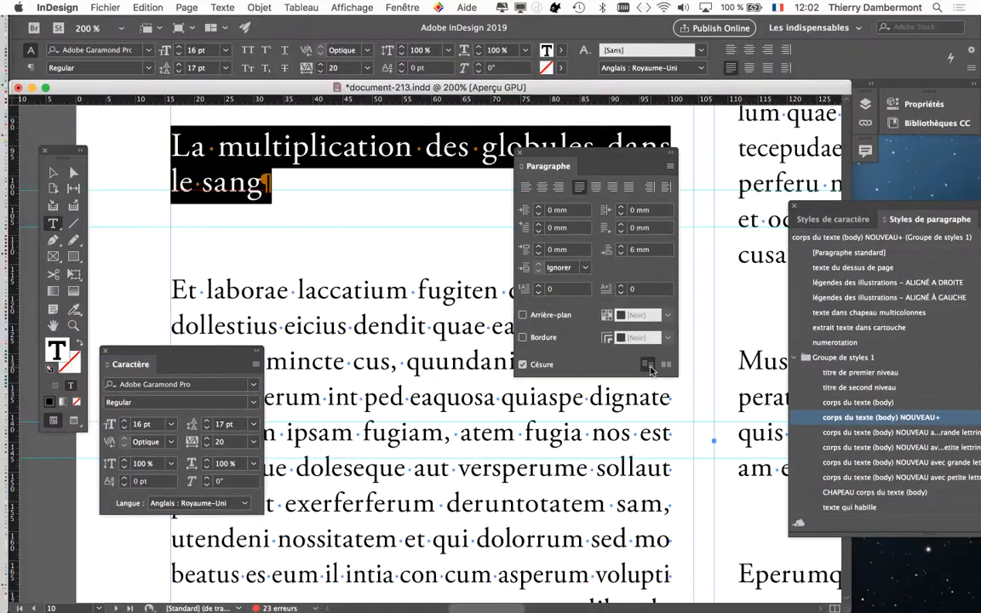
# Increase the subheading's font size to 21 pt, keeping the character and paragraph settings clear of the text
pyautogui.moveTo(596, 154)
pyautogui.mouseDown()
pyautogui.moveTo(677, 223)
pyautogui.moveTo(694, 302)
pyautogui.mouseUp()
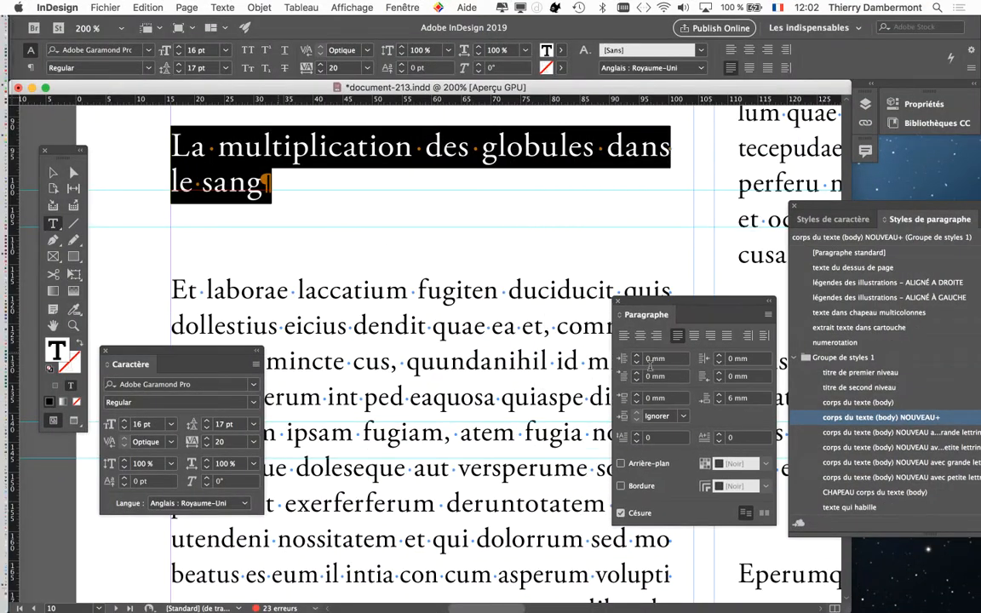
pyautogui.moveTo(178, 351)
pyautogui.mouseDown()
pyautogui.moveTo(427, 246)
pyautogui.moveTo(449, 202)
pyautogui.mouseUp()
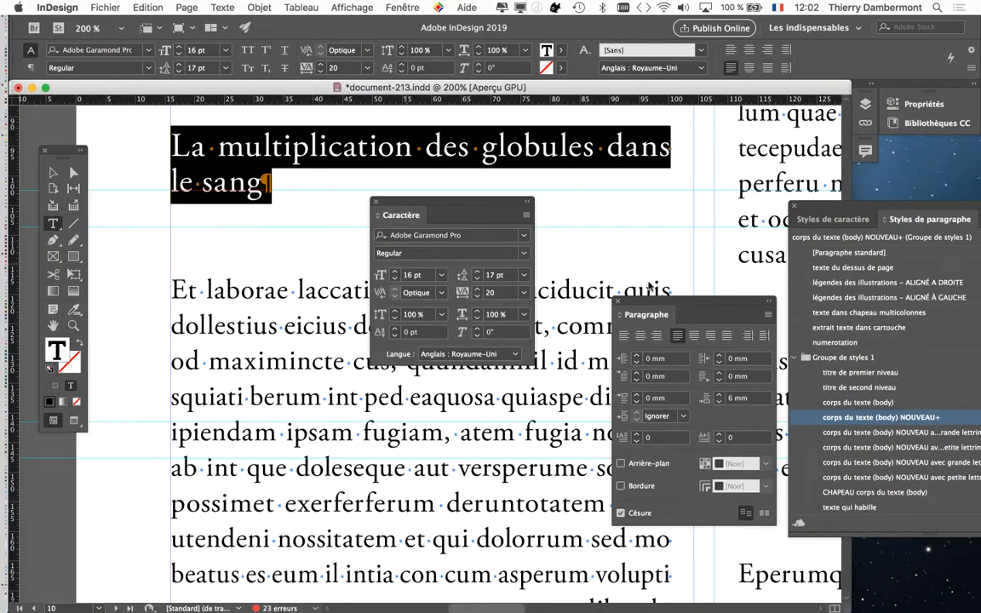
pyautogui.click(394, 271)
pyautogui.click(394, 272)
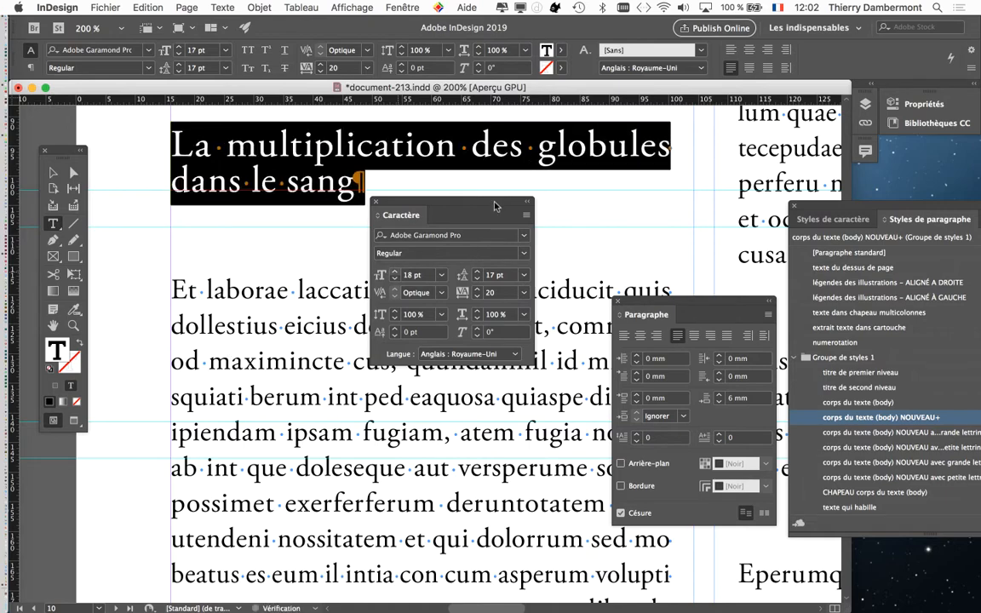
pyautogui.click(394, 272)
pyautogui.click(394, 272)
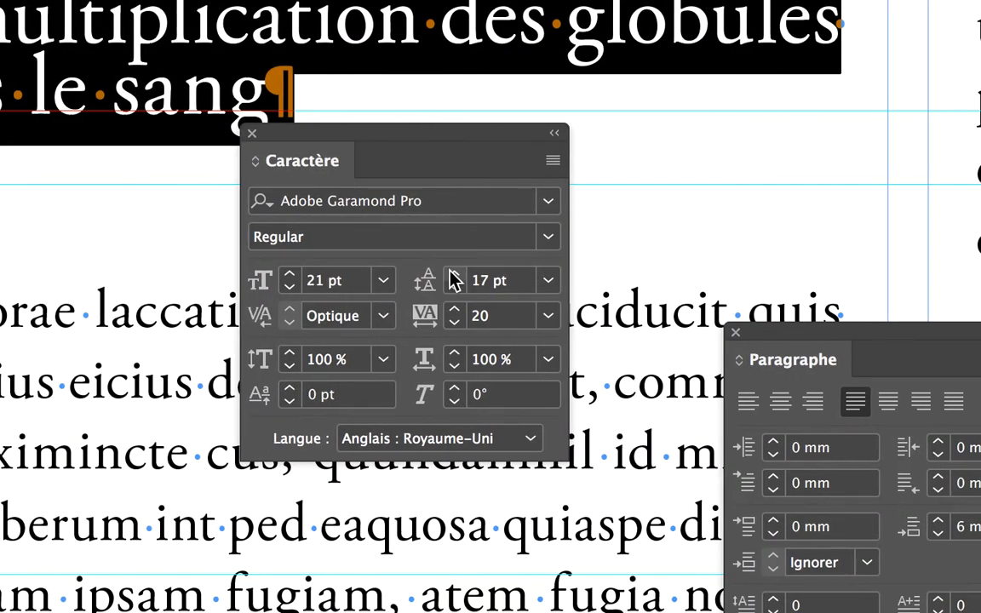
# Increase the leading of the two-line subheading to 24 pt
pyautogui.click(453, 274)
pyautogui.click(453, 274)
pyautogui.click(453, 275)
pyautogui.click(453, 274)
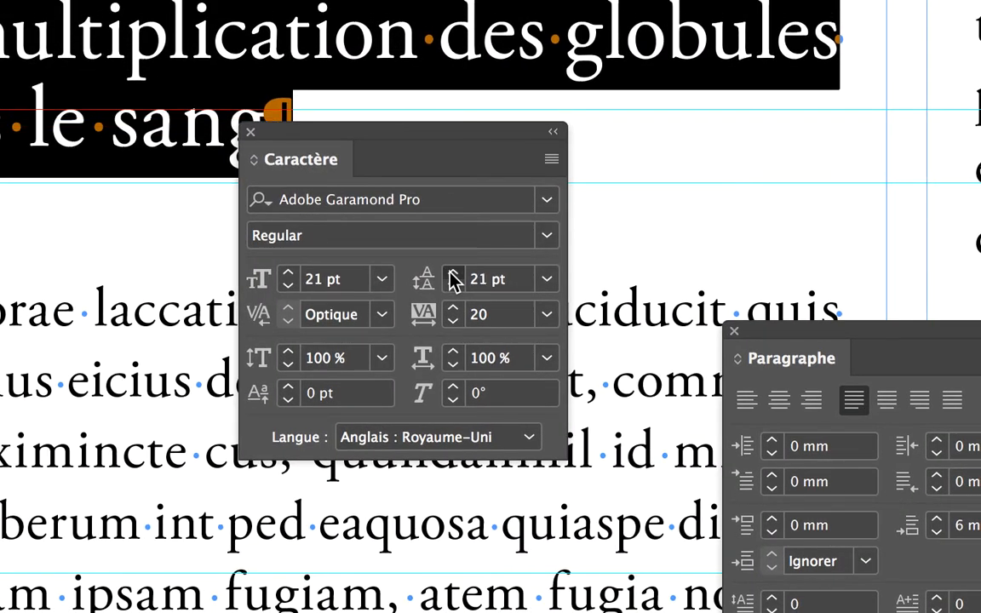
pyautogui.click(452, 274)
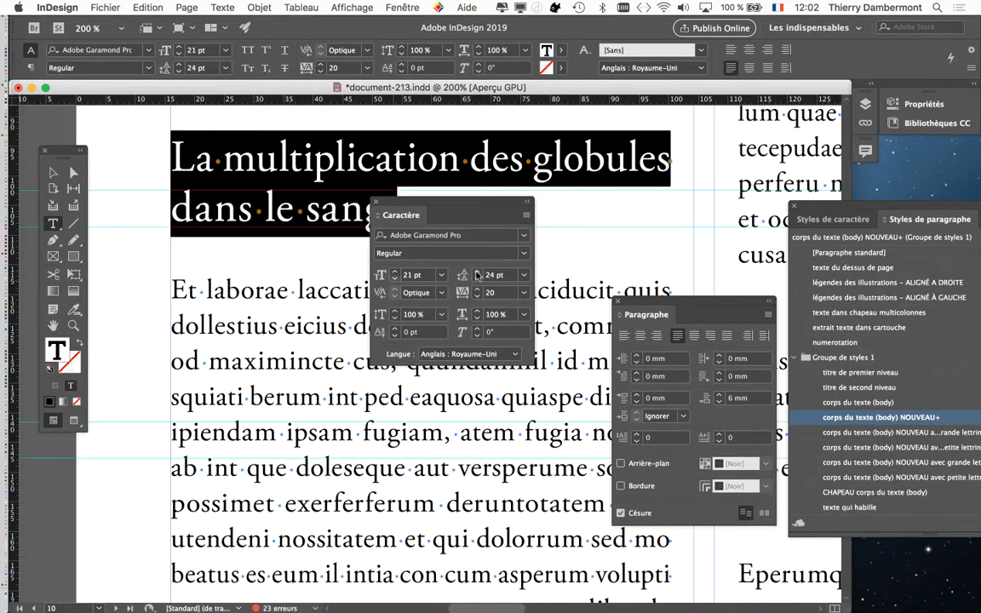
# Insert "petits" directly before "globules" in the subheading
pyautogui.moveTo(409, 215); pyautogui.dragTo(269, 350)
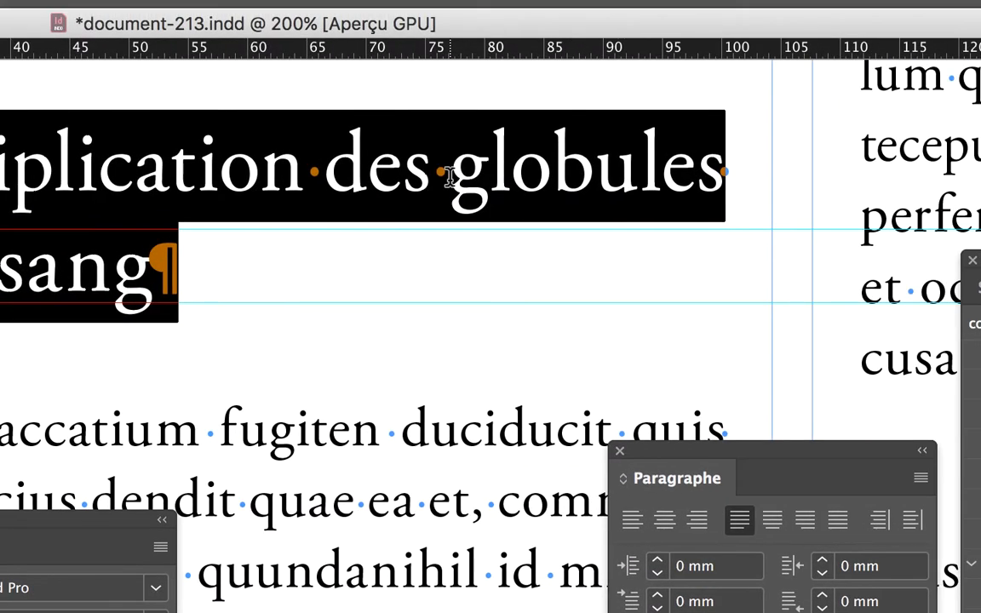
pyautogui.click(451, 176)
pyautogui.write('pe')
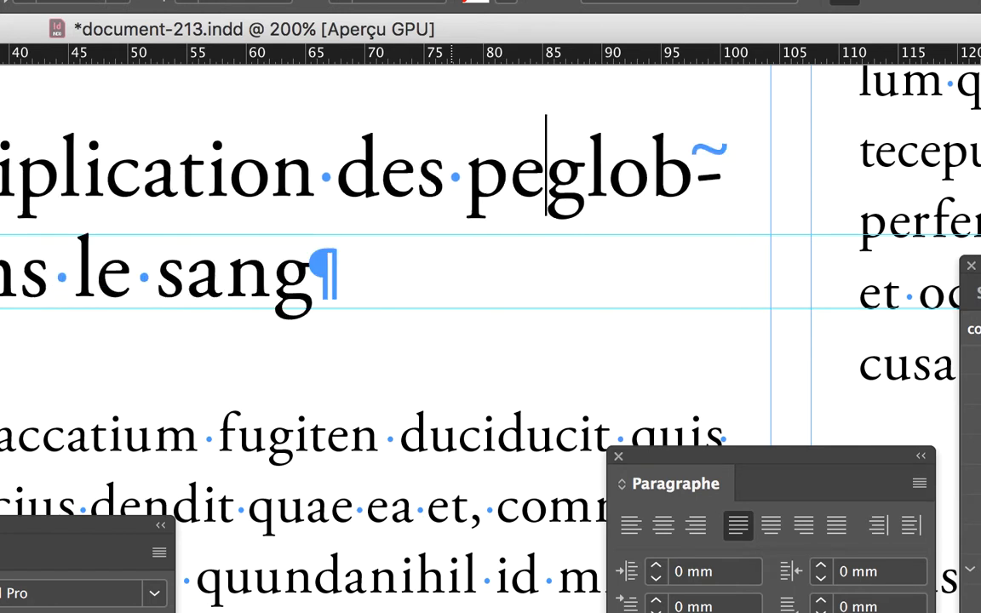
pyautogui.write('tits')
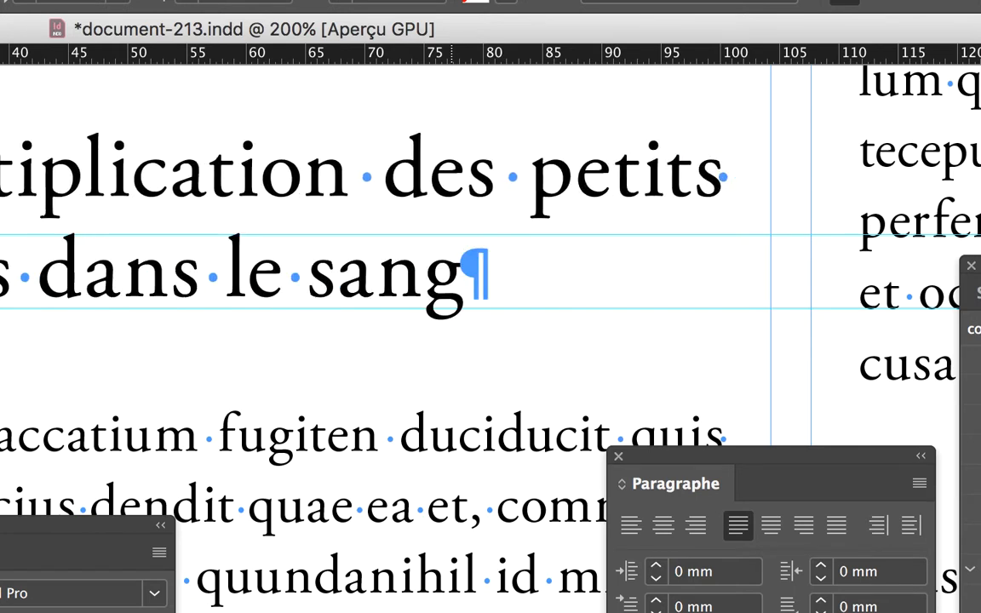
# Delete "petits" and the characters before it back into "multiplication", and retype the subheading's original wording before "globules"
pyautogui.press('BackSpace')
pyautogui.press('BackSpace')
pyautogui.press('BackSpace')
pyautogui.press('BackSpace')
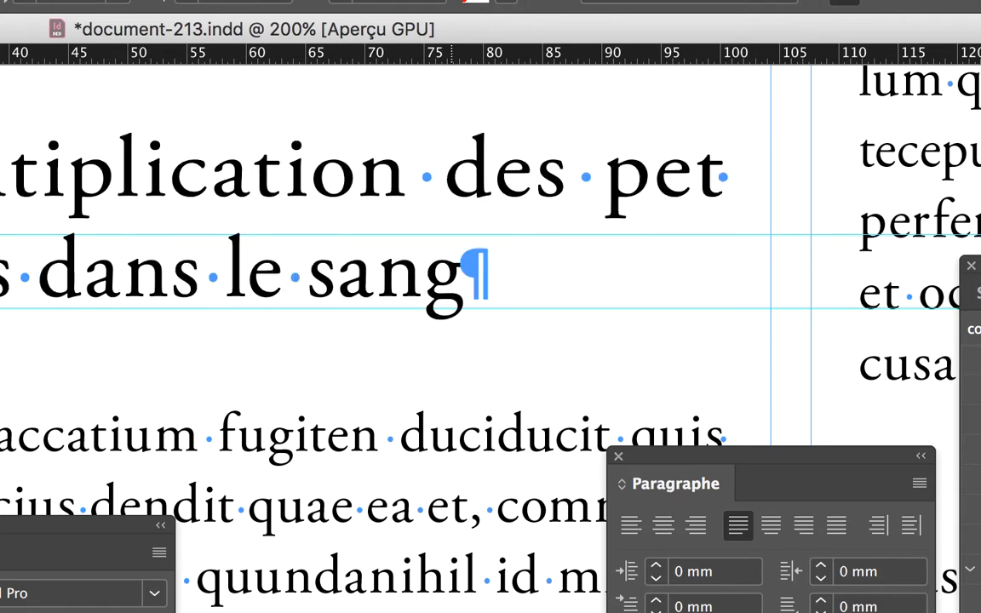
pyautogui.press('BackSpace')
pyautogui.press('BackSpace')
pyautogui.press('BackSpace')
pyautogui.press('BackSpace')
pyautogui.press('BackSpace')
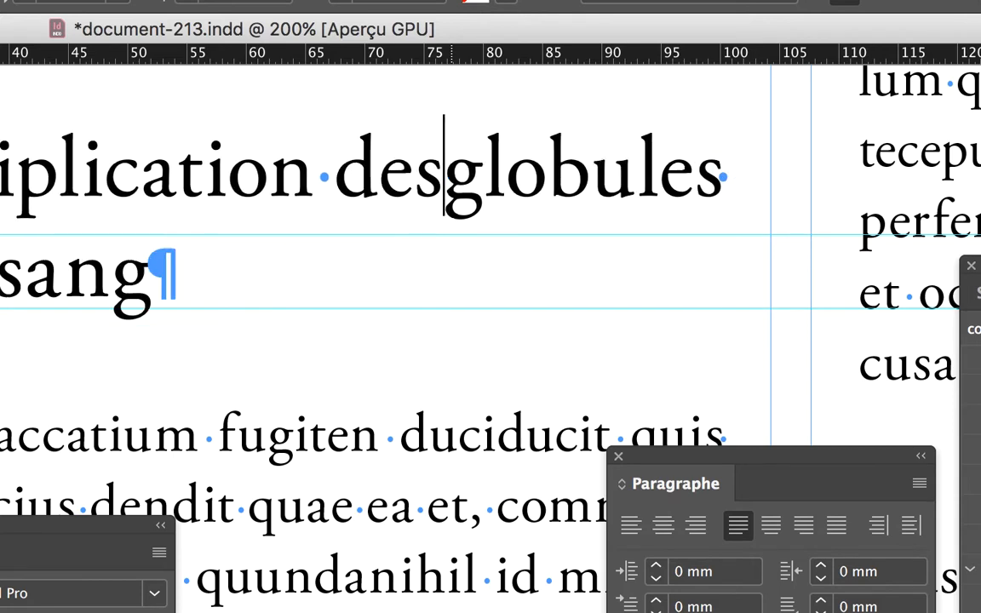
pyautogui.press('BackSpace')
pyautogui.press('BackSpace')
pyautogui.press('BackSpace')
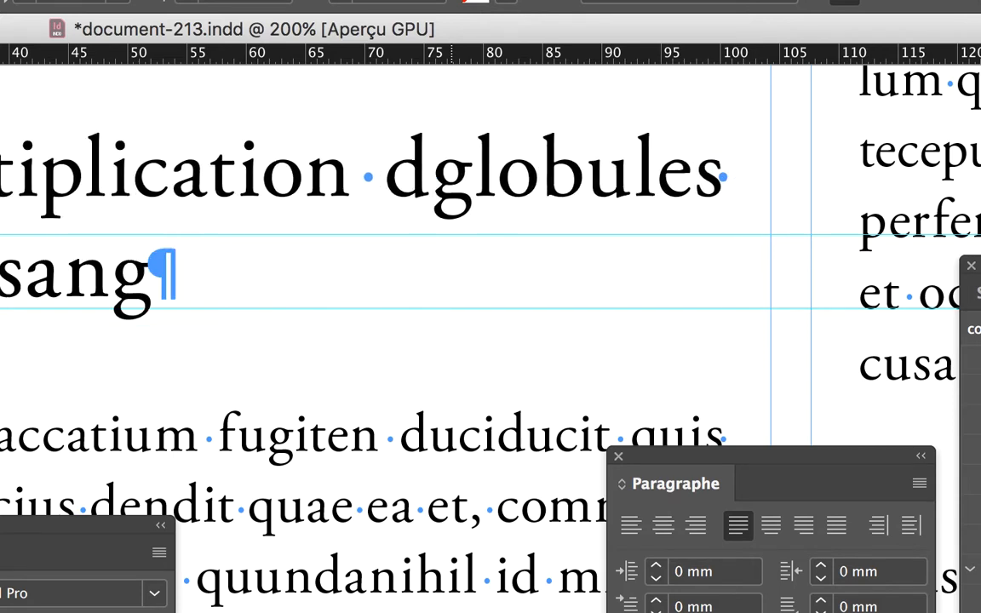
pyautogui.press('BackSpace')
pyautogui.press('BackSpace')
pyautogui.press('BackSpace')
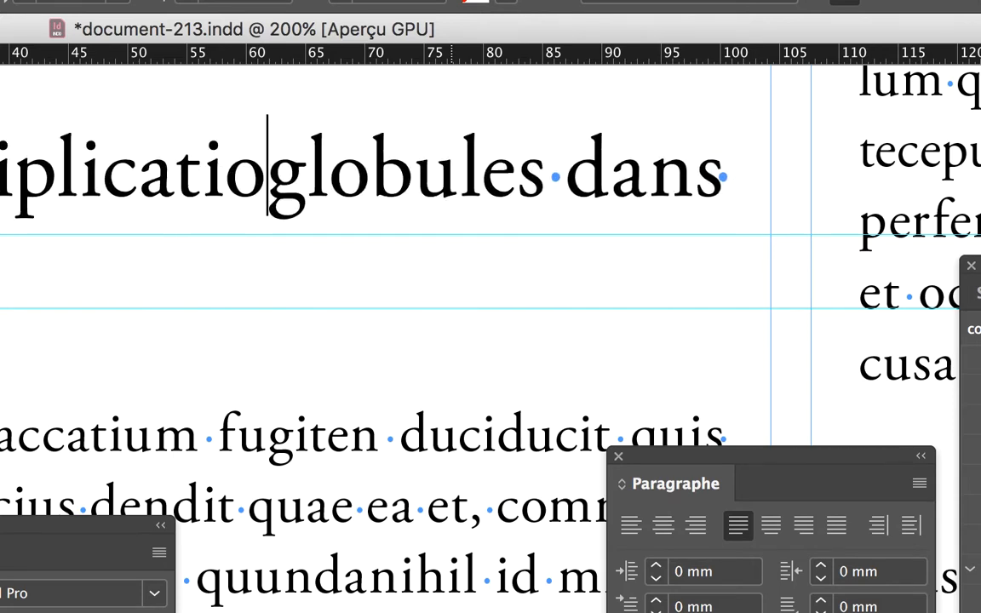
pyautogui.write('ion des ')
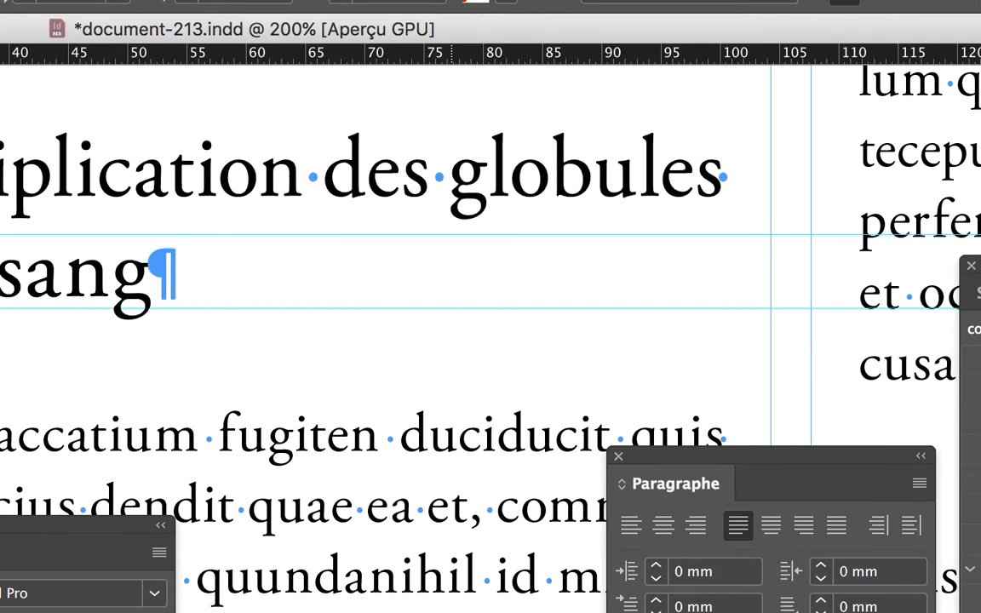
# Insert "pet" directly before "globules" and turn off hyphenation for the subheading paragraph in the hyphenation settings
pyautogui.write('pet')
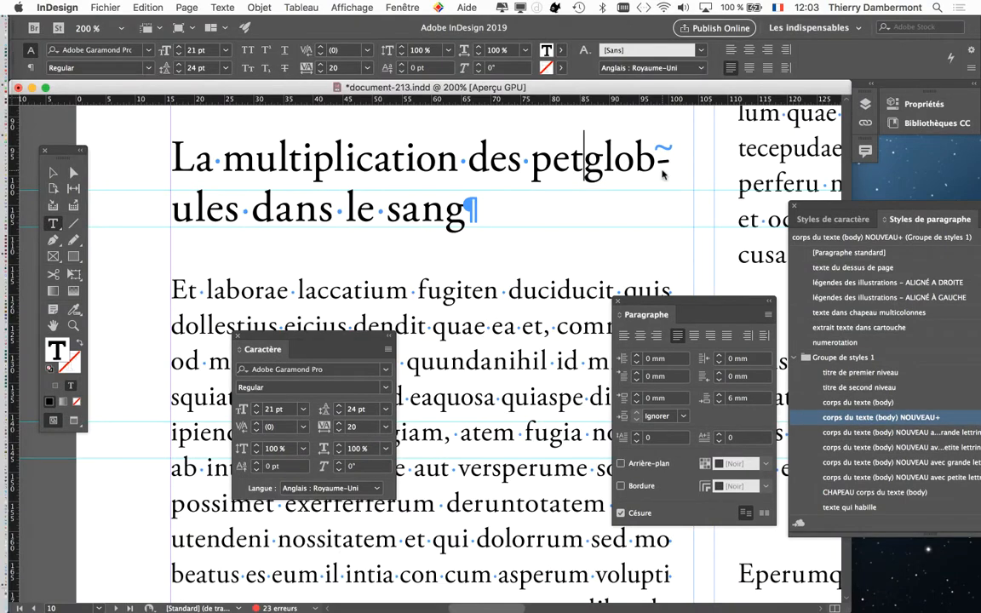
pyautogui.moveTo(673, 302); pyautogui.dragTo(562, 212)
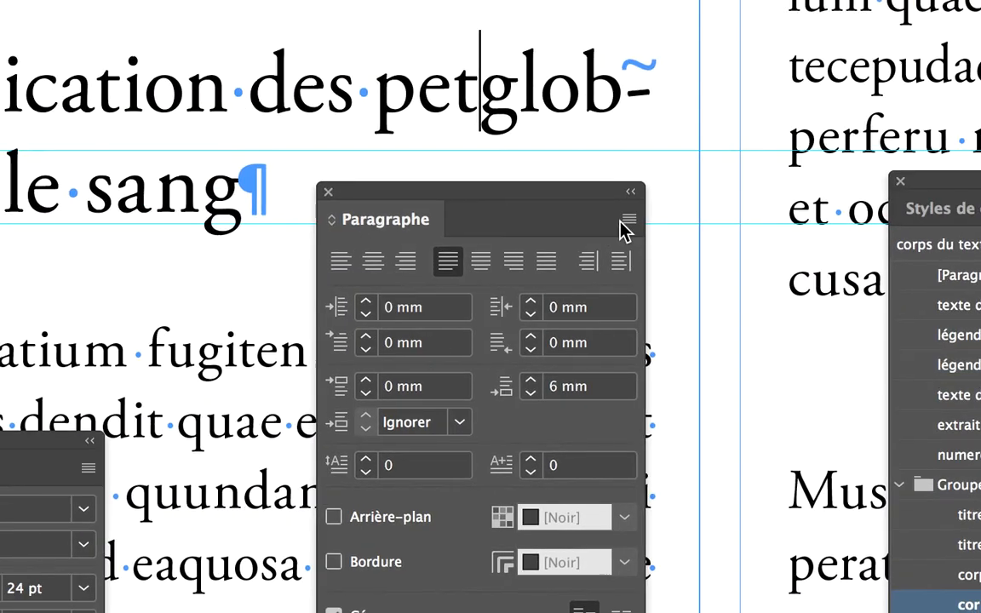
pyautogui.click(670, 224)
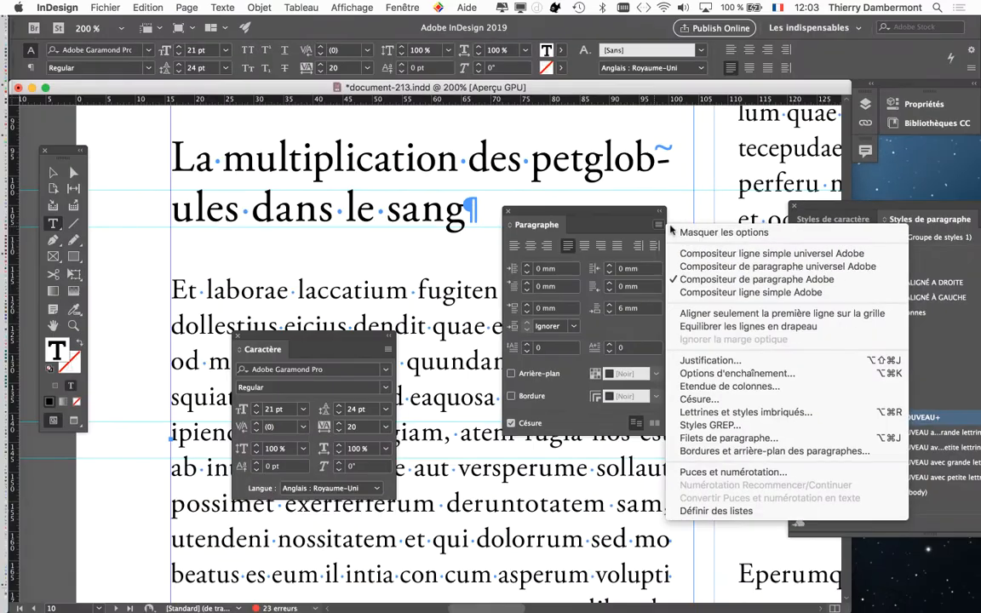
pyautogui.press('Down')
pyautogui.press('Down')
pyautogui.press('Down')
pyautogui.press('Down')
pyautogui.press('Down')
pyautogui.press('Down')
pyautogui.press('Down')
pyautogui.press('Down')
pyautogui.press('Down')
pyautogui.press('Down')
pyautogui.press('Down')
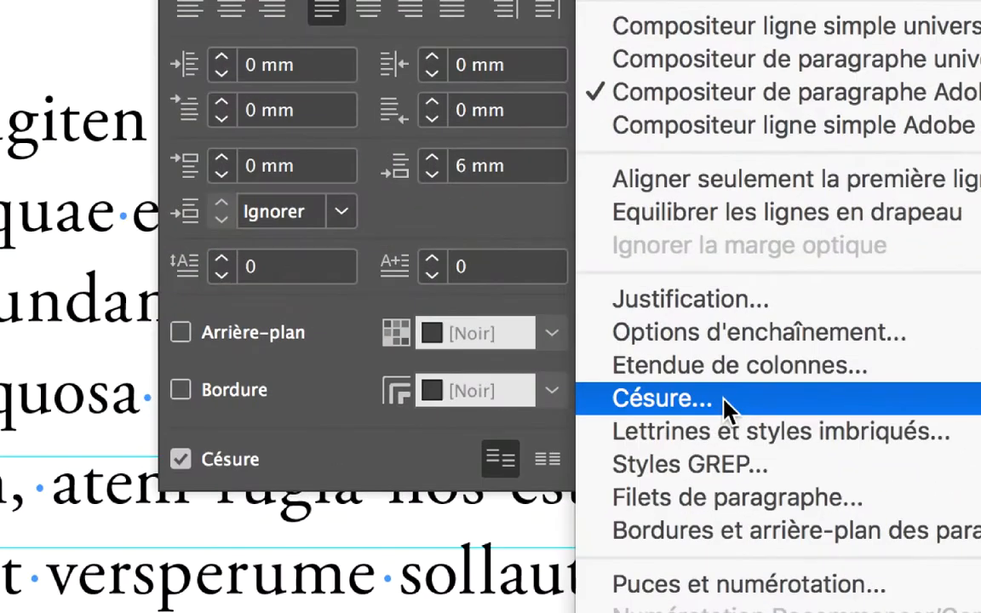
pyautogui.click(724, 407)
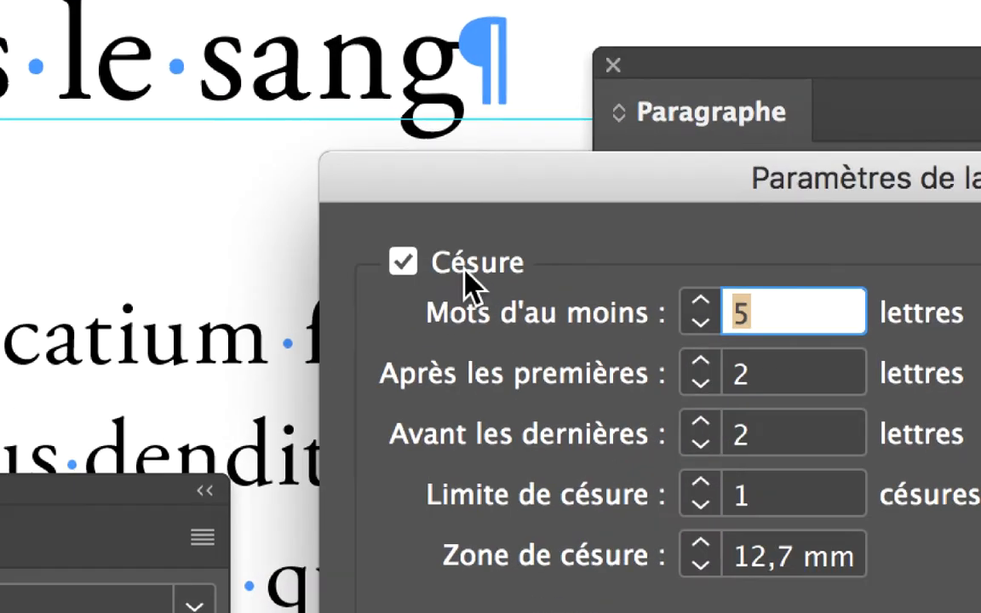
pyautogui.click(467, 281)
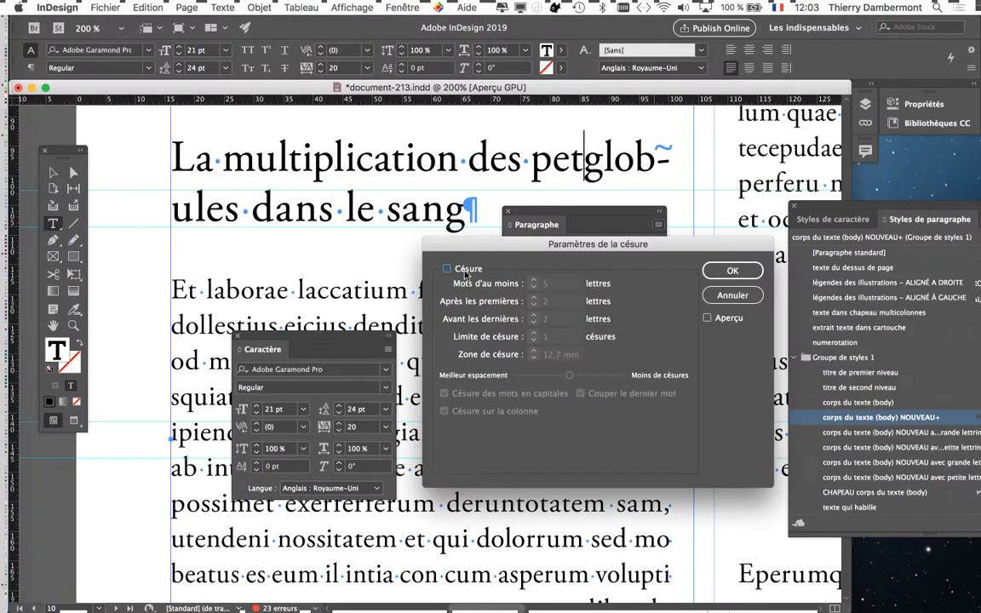
pyautogui.press('Return')
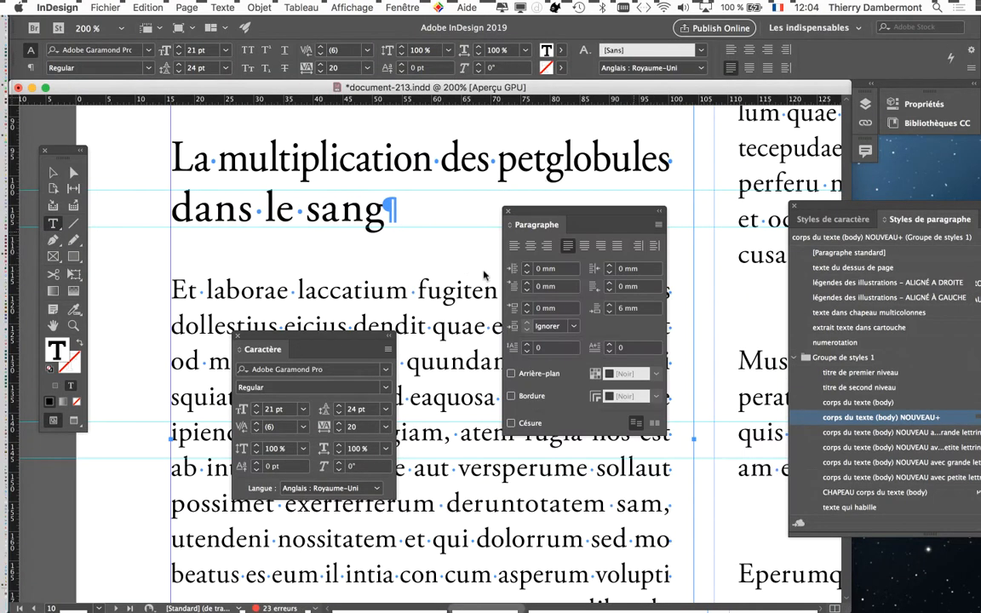
# Close the floating paragraph and character formatting settings to uncover the text
pyautogui.moveTo(596, 211); pyautogui.dragTo(740, 278)
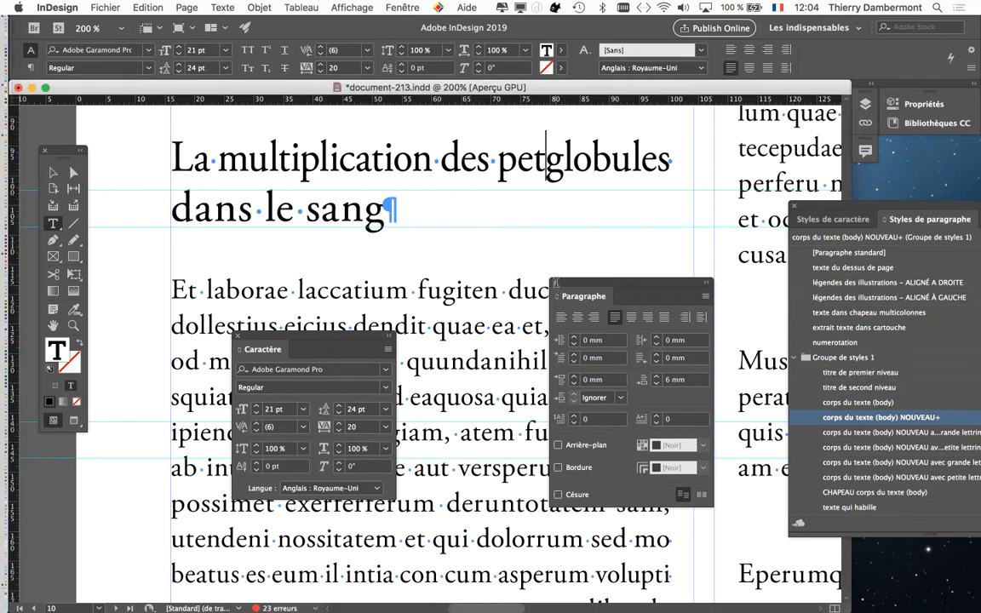
pyautogui.click(554, 283)
pyautogui.click(237, 339)
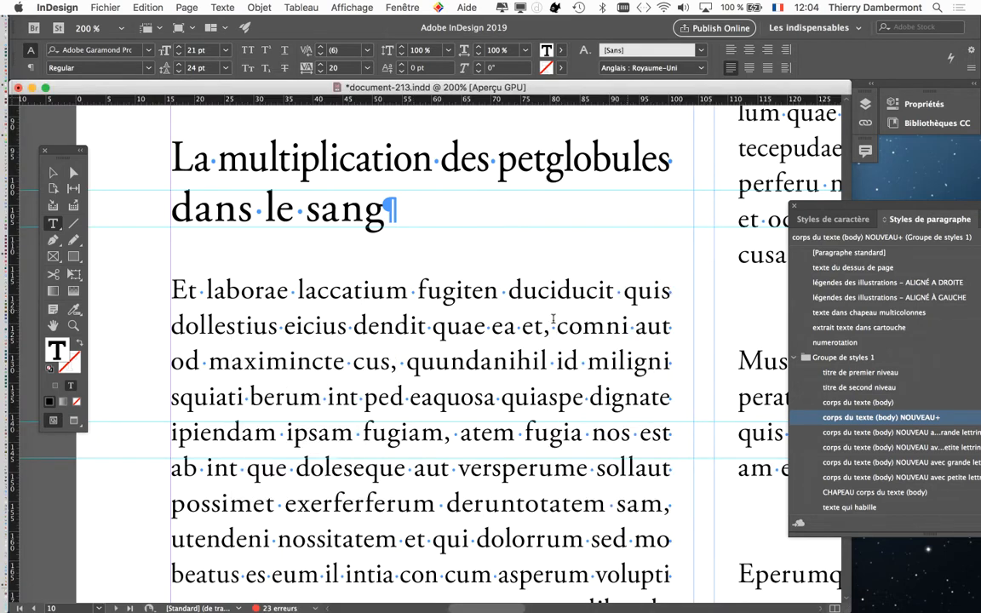
# Start a new paragraph style from the subheading's formatting and base it on [Aucun style]
pyautogui.moveTo(823, 210); pyautogui.dragTo(505, 211)
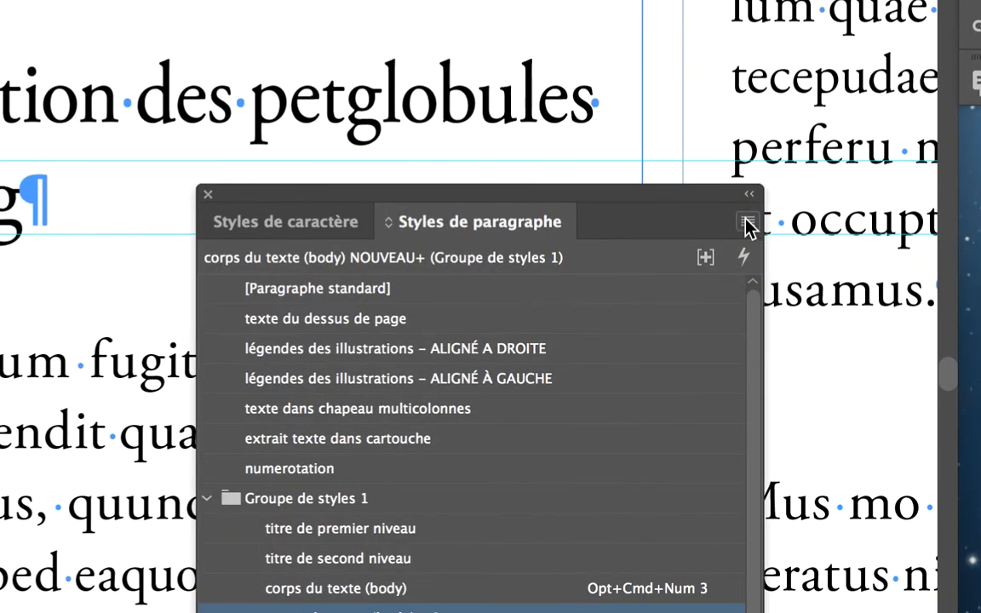
pyautogui.click(746, 223)
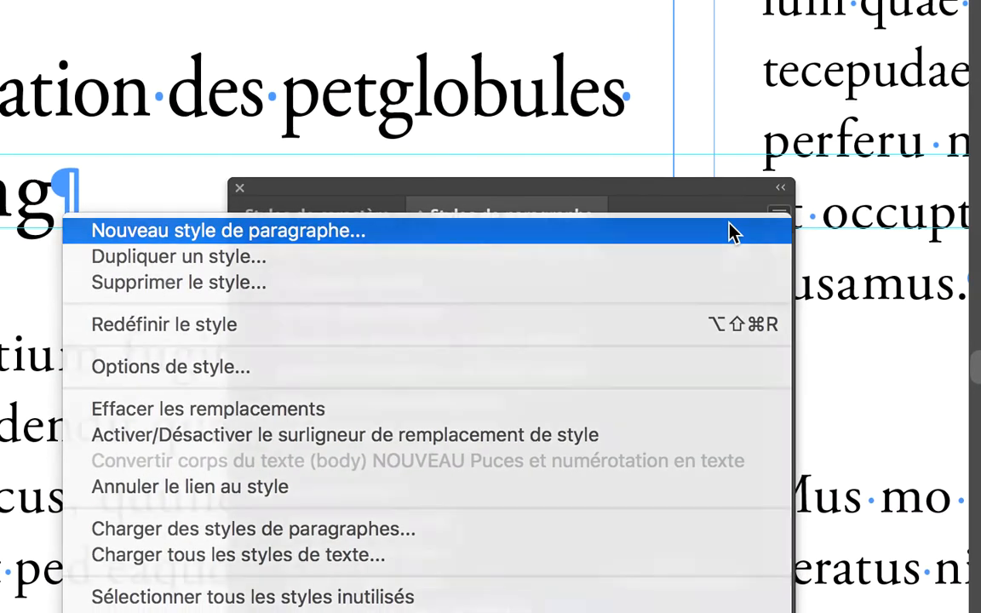
pyautogui.click(701, 236)
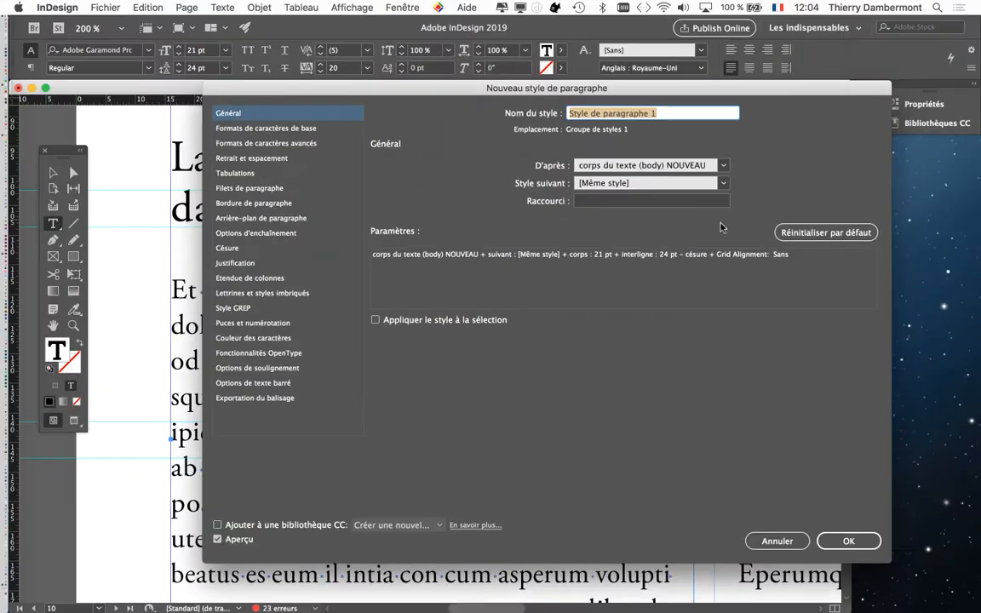
pyautogui.moveTo(617, 86); pyautogui.dragTo(766, 268)
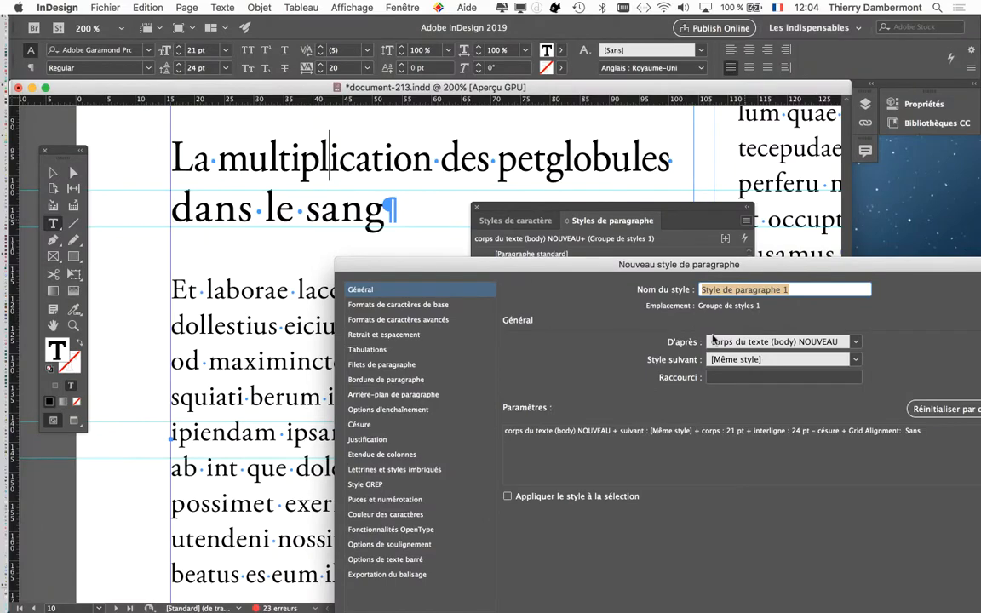
pyautogui.moveTo(775, 260); pyautogui.dragTo(670, 363)
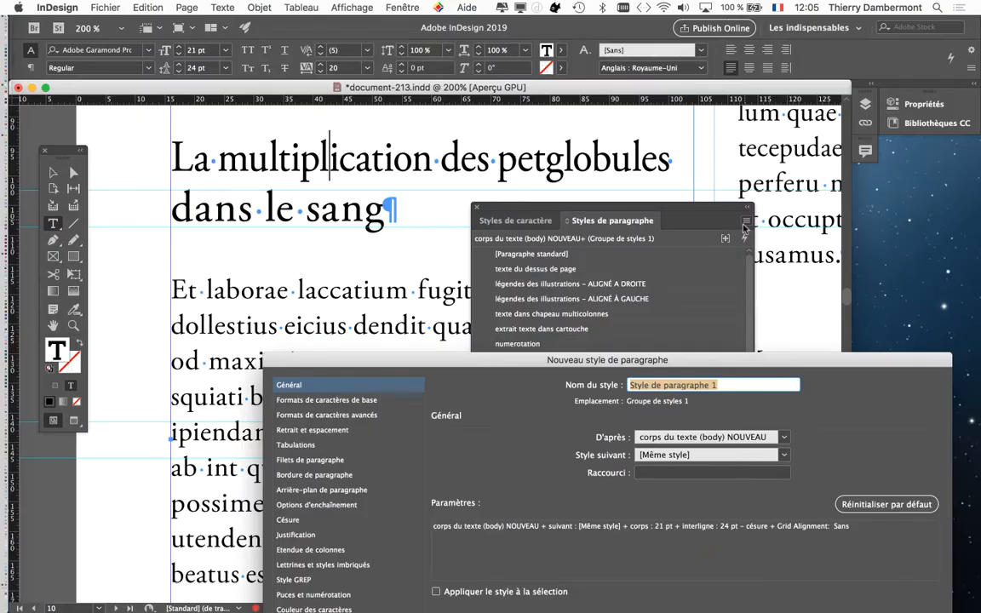
pyautogui.moveTo(631, 361); pyautogui.dragTo(641, 123)
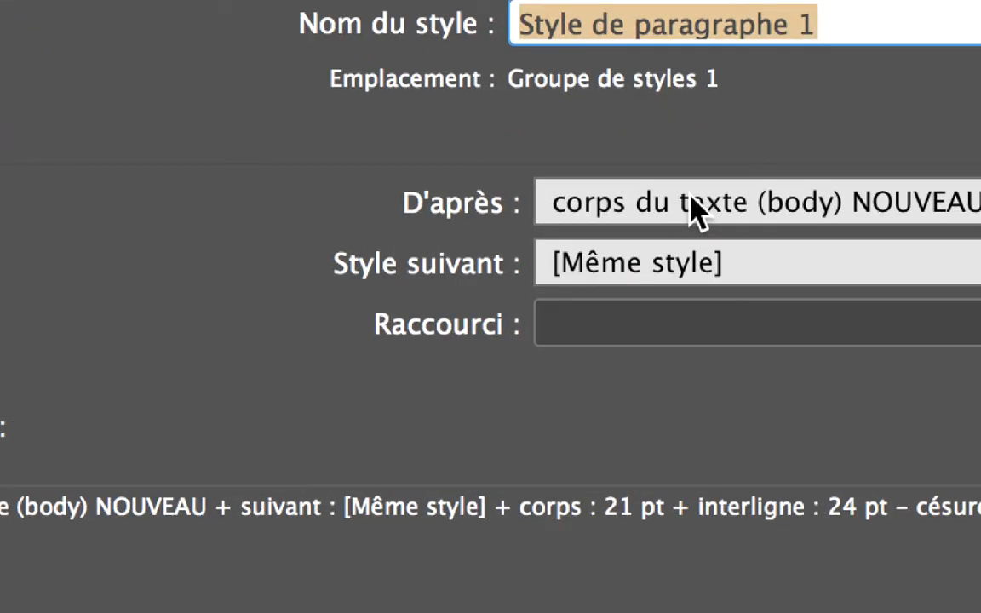
pyautogui.click(694, 208)
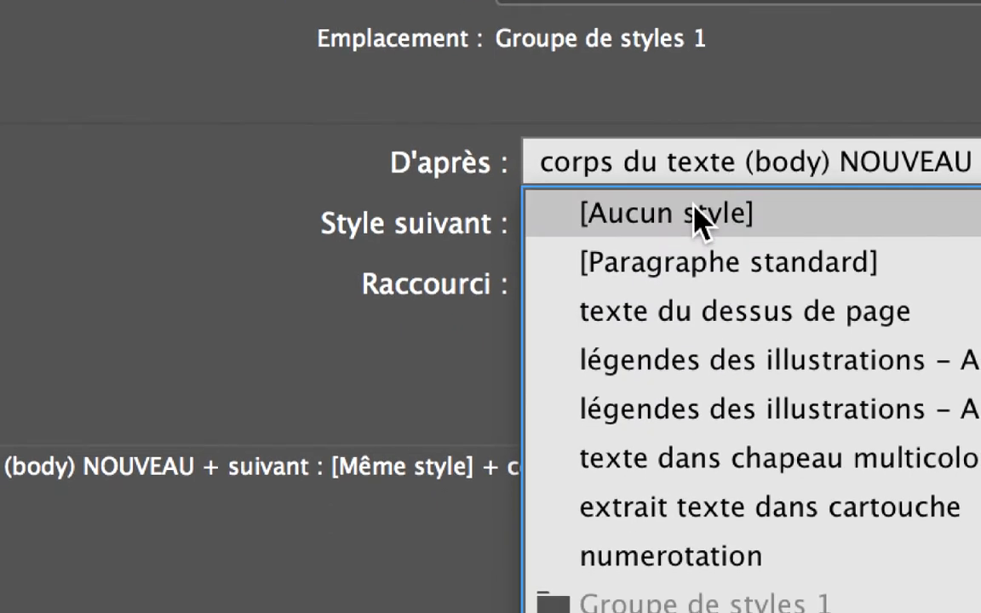
pyautogui.click(694, 211)
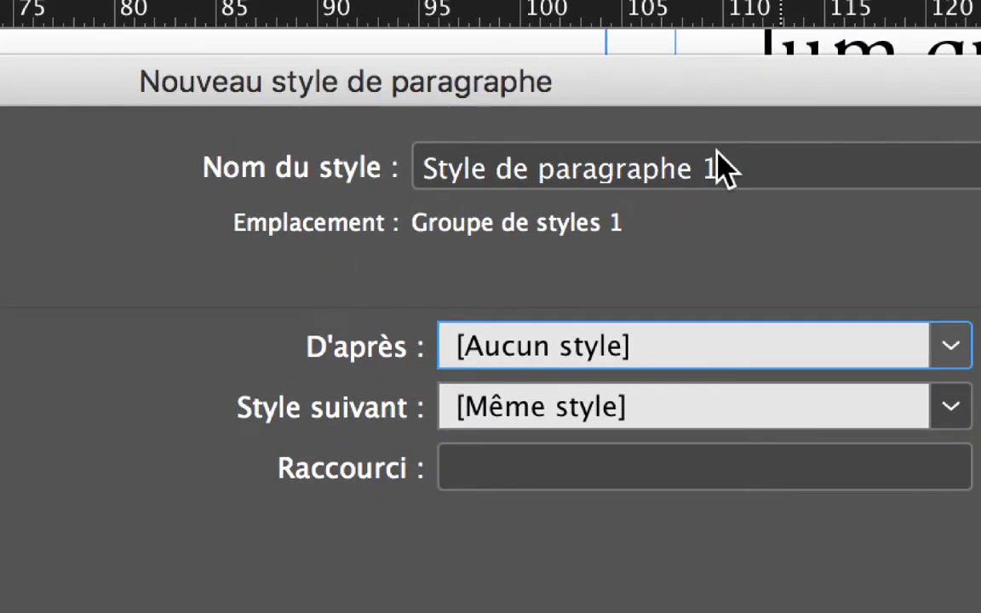
# Try to save the new paragraph style under the name "titre de second niveau"
pyautogui.click(807, 15)
pyautogui.tripleClick(720, 168)
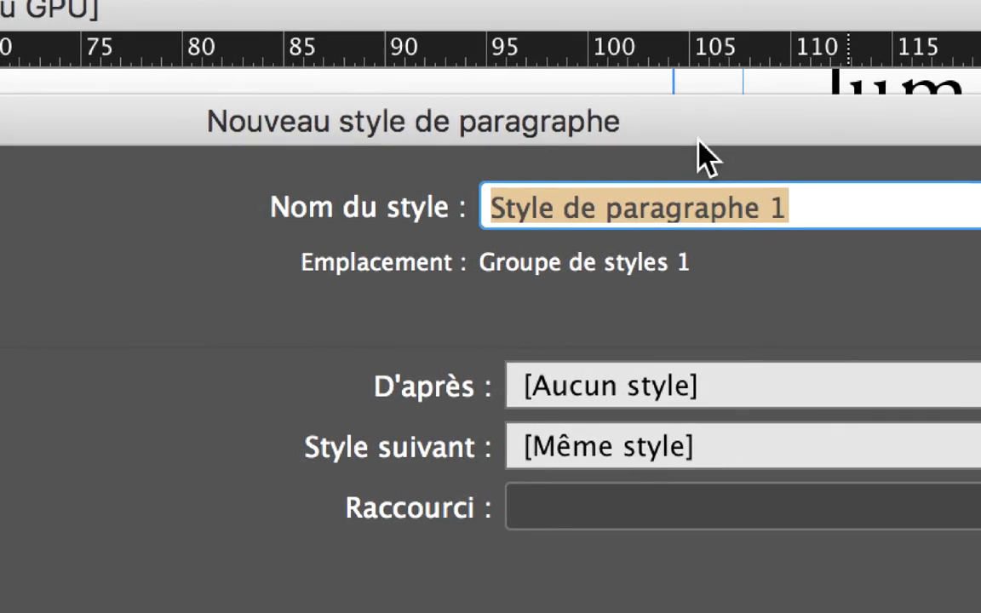
pyautogui.write('titre')
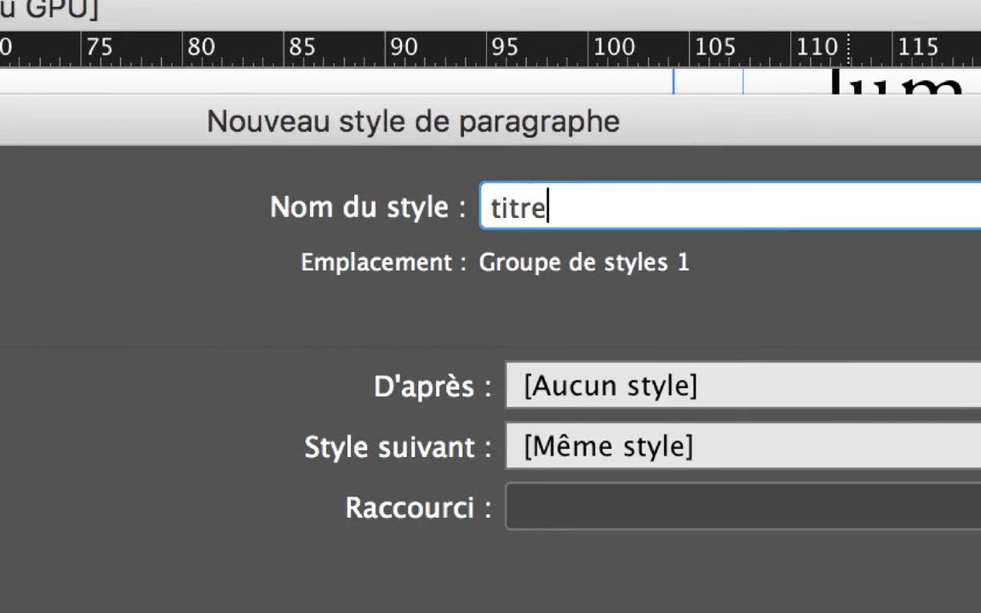
pyautogui.write(' de secon')
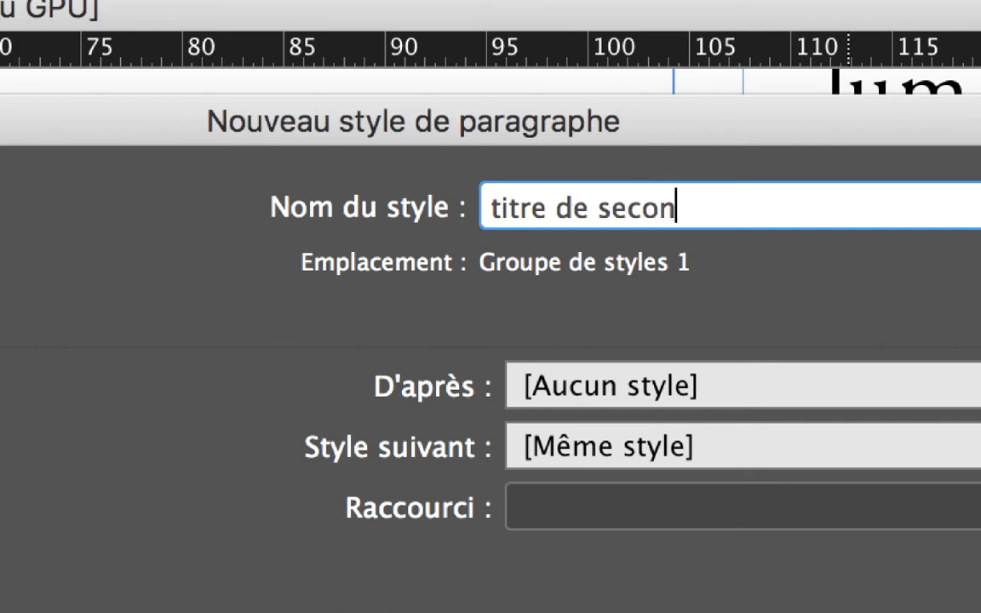
pyautogui.write('d niveau')
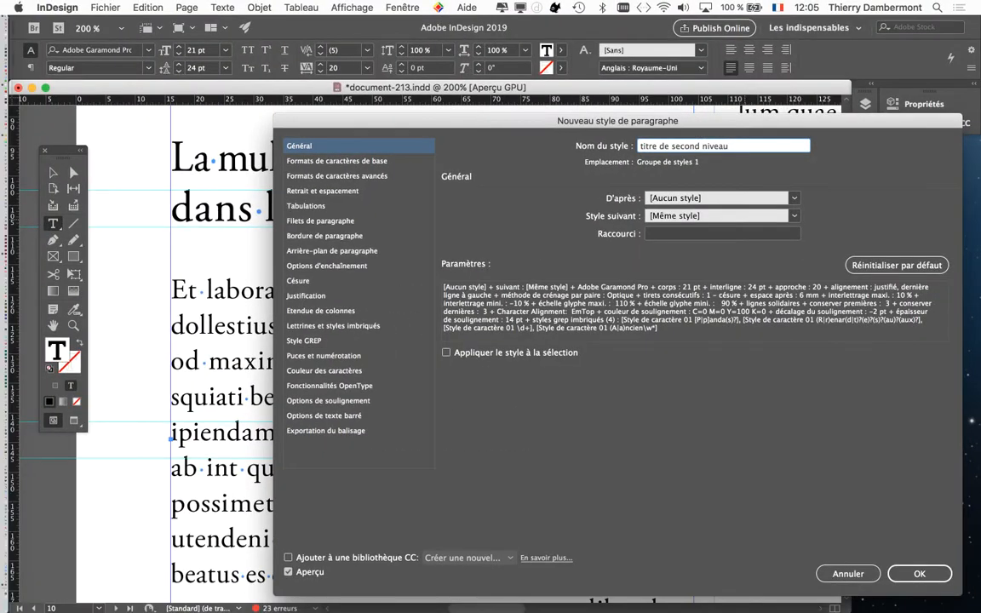
pyautogui.moveTo(617, 121); pyautogui.dragTo(603, 34)
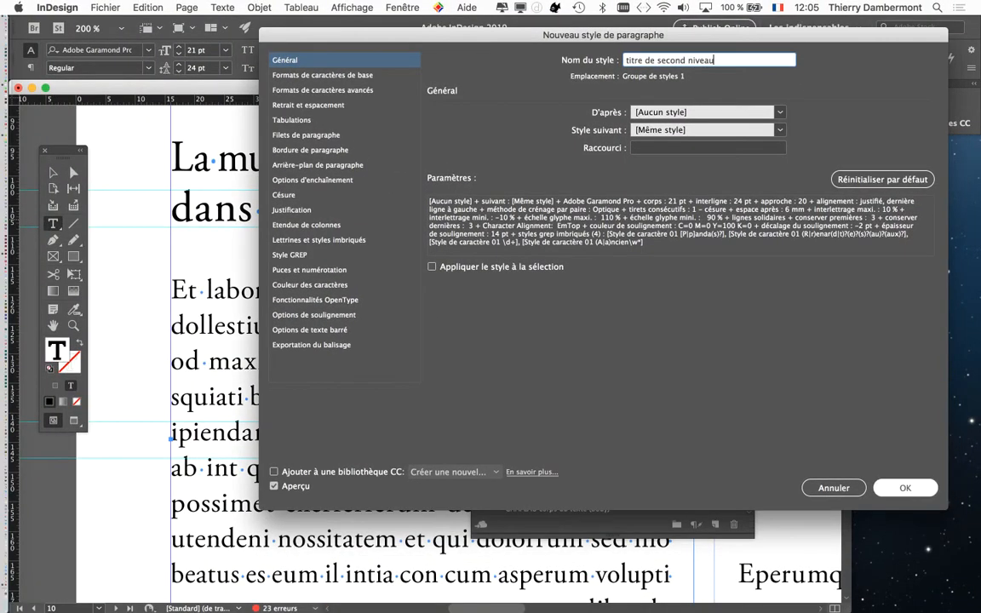
pyautogui.press('Return')
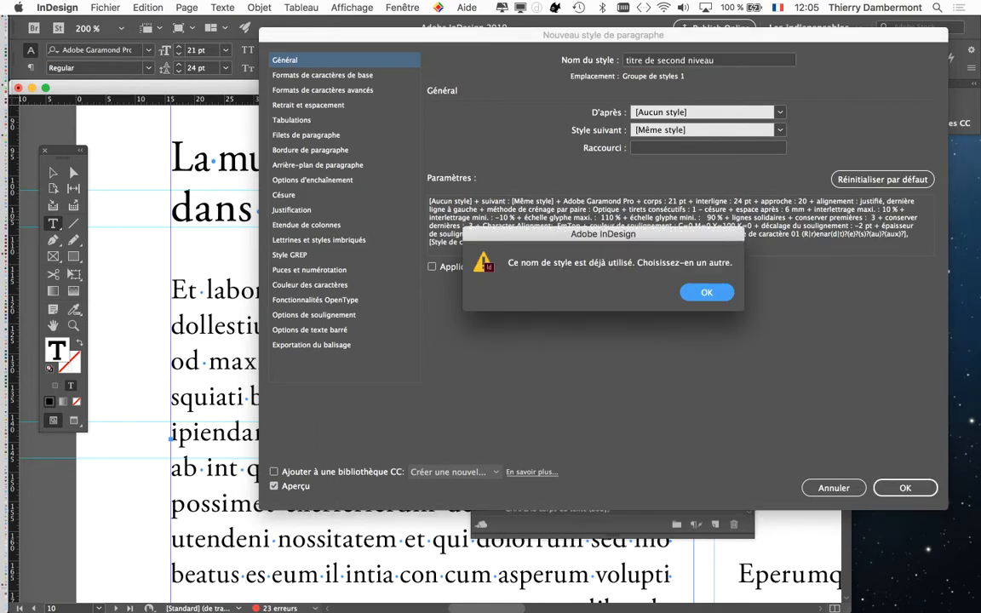
pyautogui.press('Return')
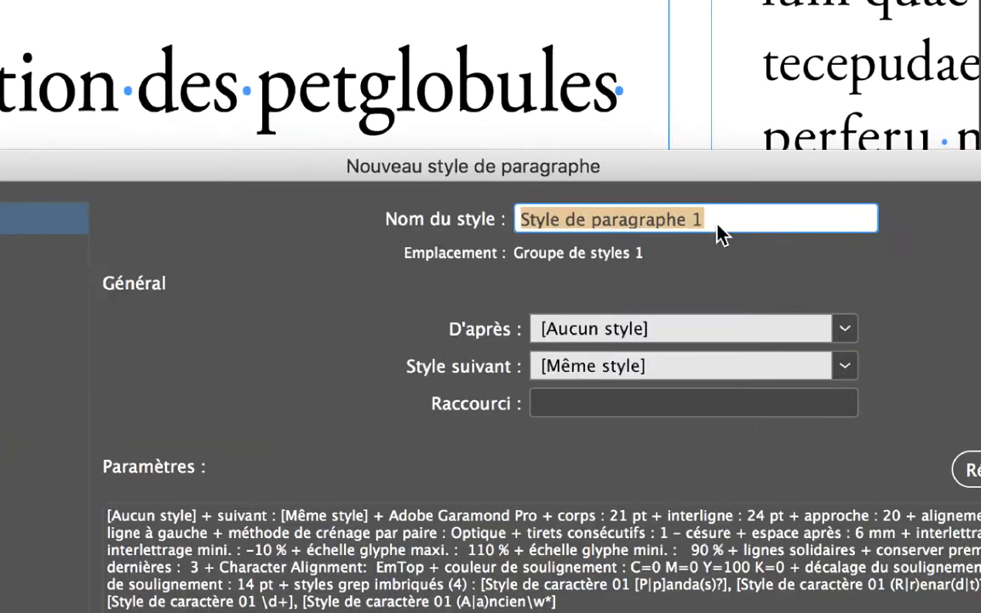
# Name the new paragraph style "titre de second niveau VS2" and create it
pyautogui.write('titre ')
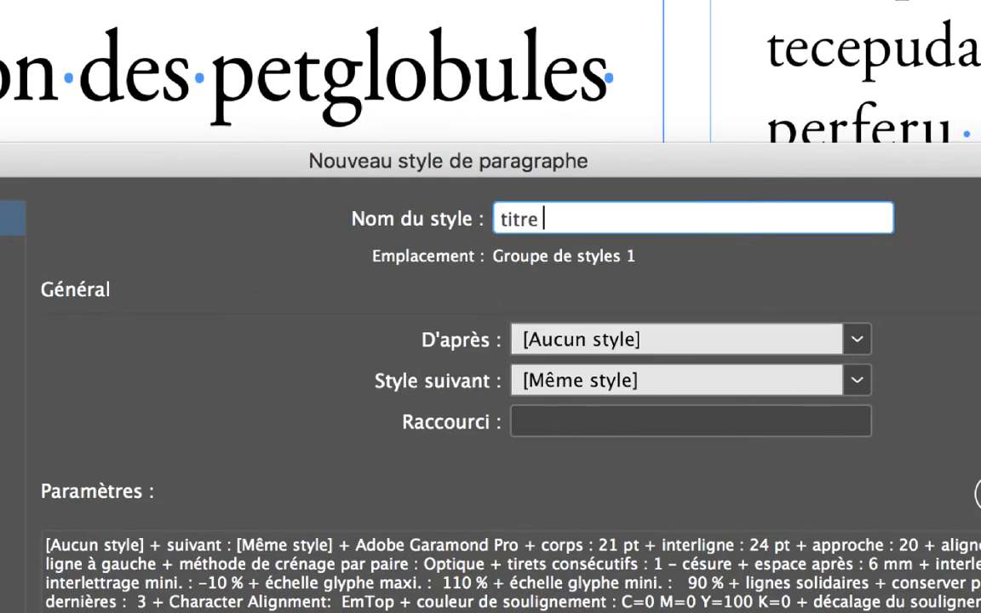
pyautogui.write('de secon')
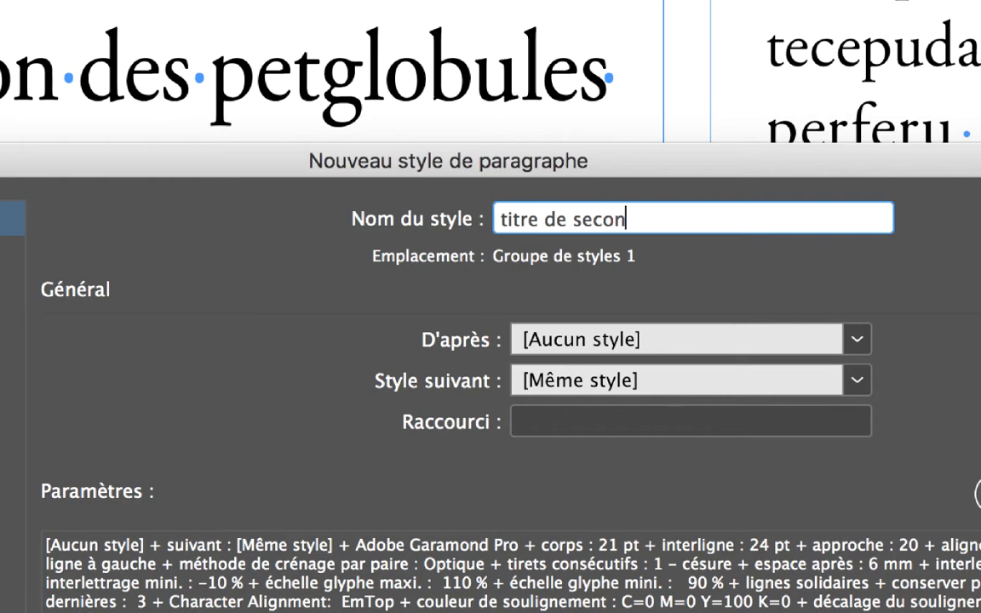
pyautogui.write('d niveau VS2')
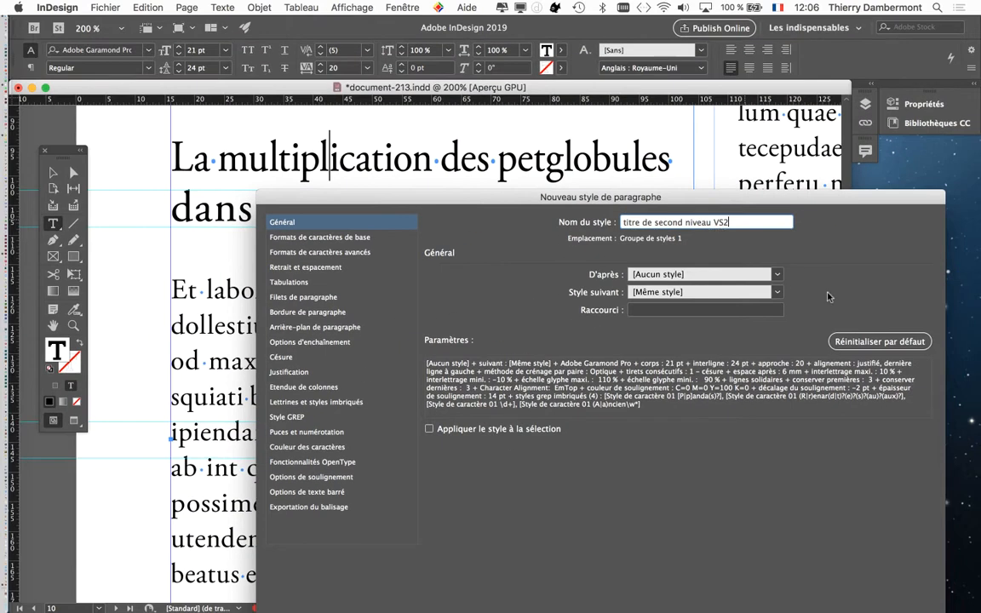
pyautogui.moveTo(865, 207); pyautogui.dragTo(824, 98)
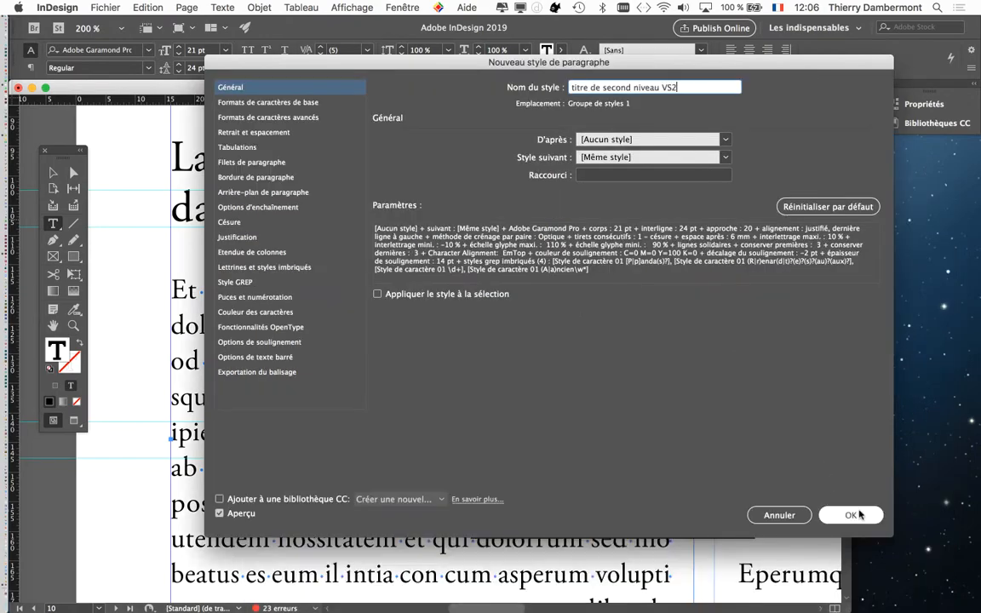
pyautogui.click(859, 517)
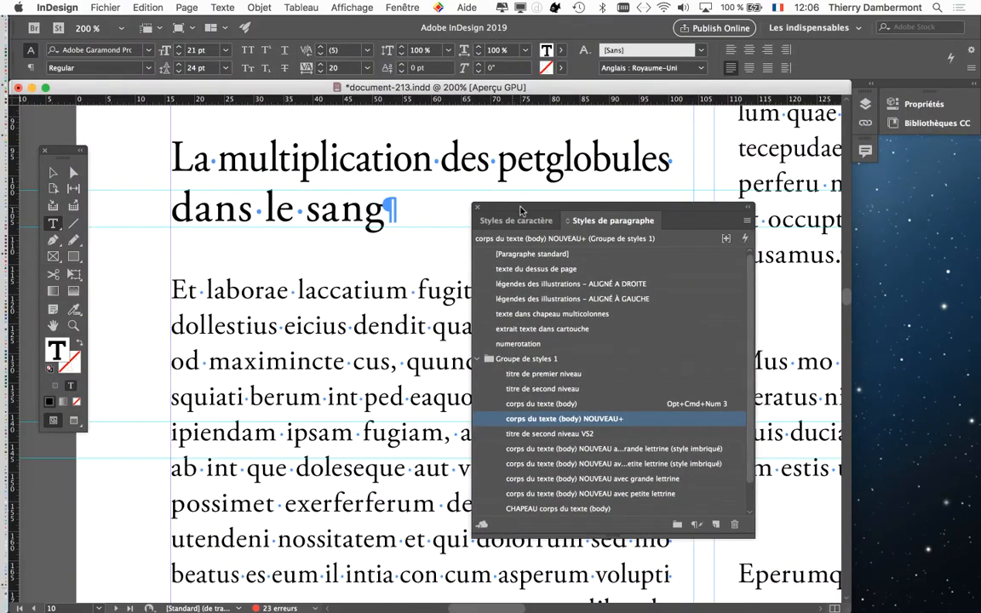
# Apply the paragraph style "titre de second niveau VS2" to the two-line subheading
pyautogui.moveTo(517, 207); pyautogui.dragTo(743, 241)
pyautogui.press('super+minus')
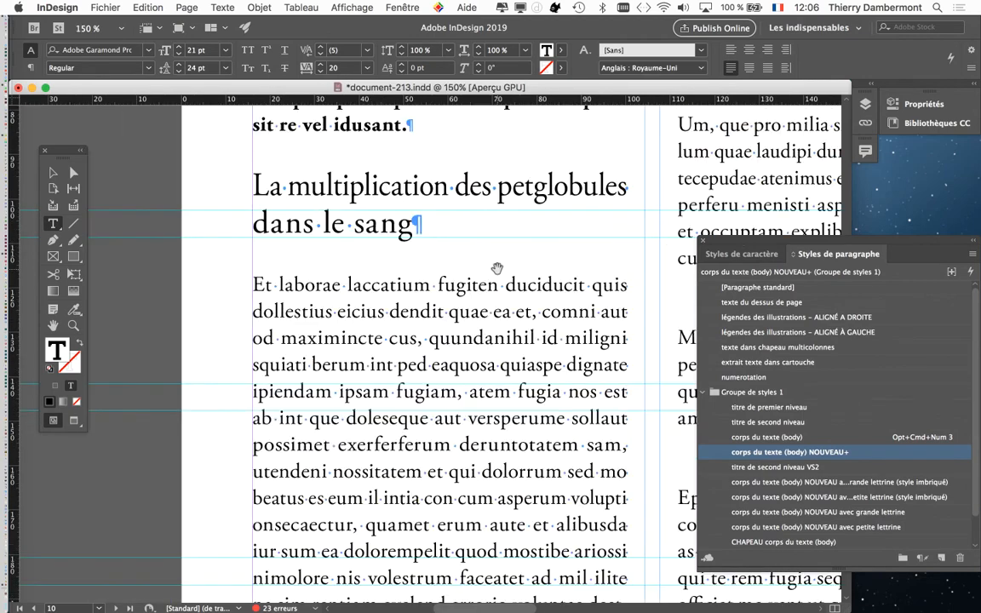
pyautogui.moveTo(516, 279); pyautogui.dragTo(410, 242)
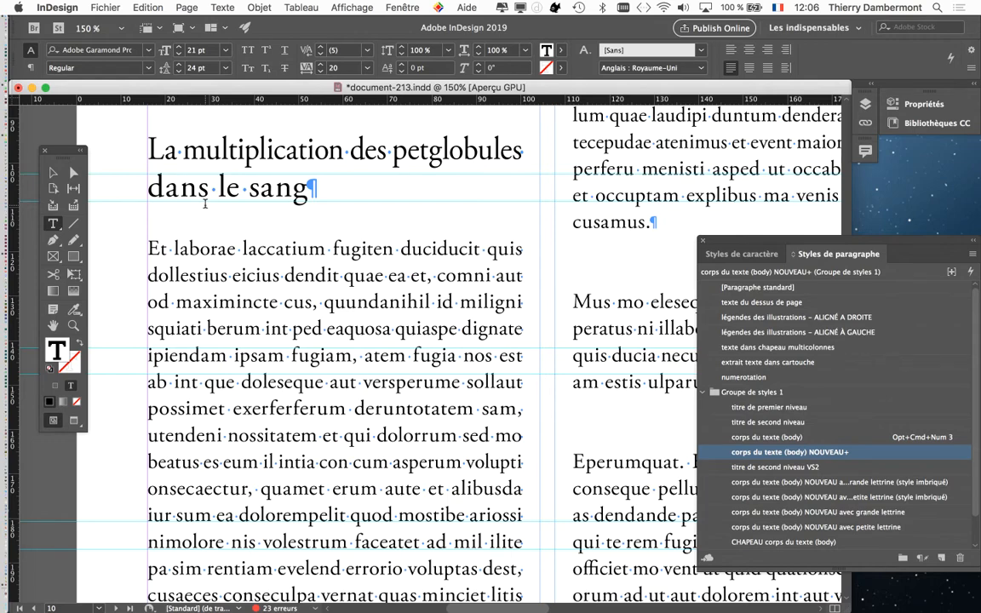
pyautogui.press('super+minus')
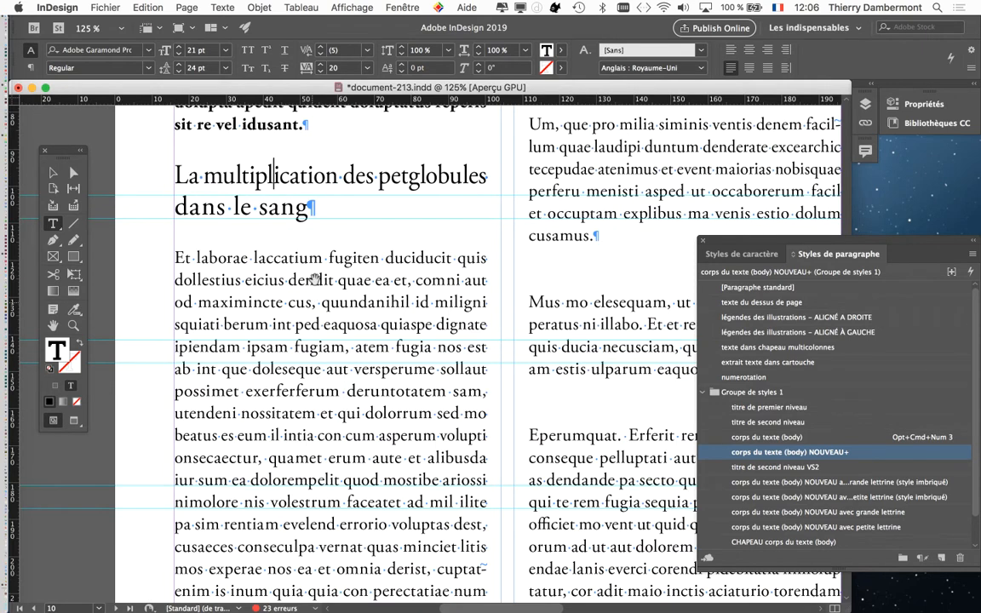
pyautogui.moveTo(756, 245); pyautogui.dragTo(488, 130)
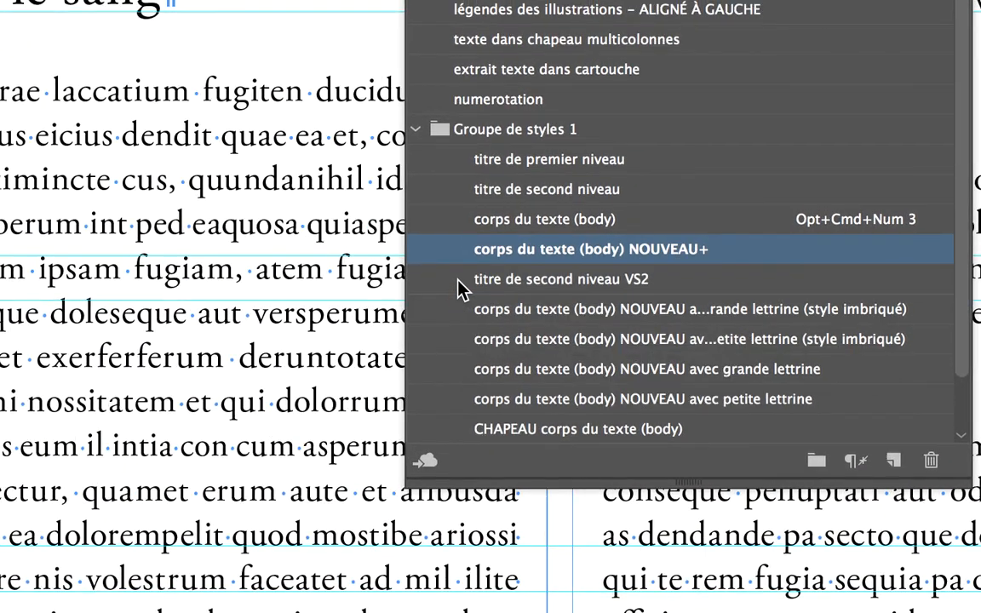
pyautogui.click(467, 312)
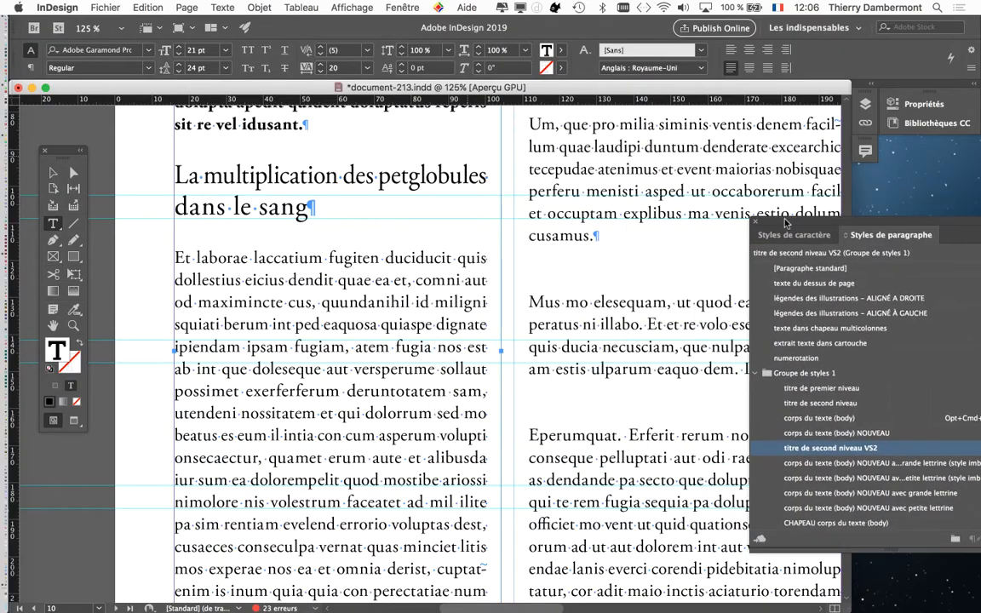
# Insert an empty paragraph after the one ending in "cusamus." in the second column
pyautogui.hscroll(5, 429, 183)
pyautogui.scroll(-2, 429, 183)
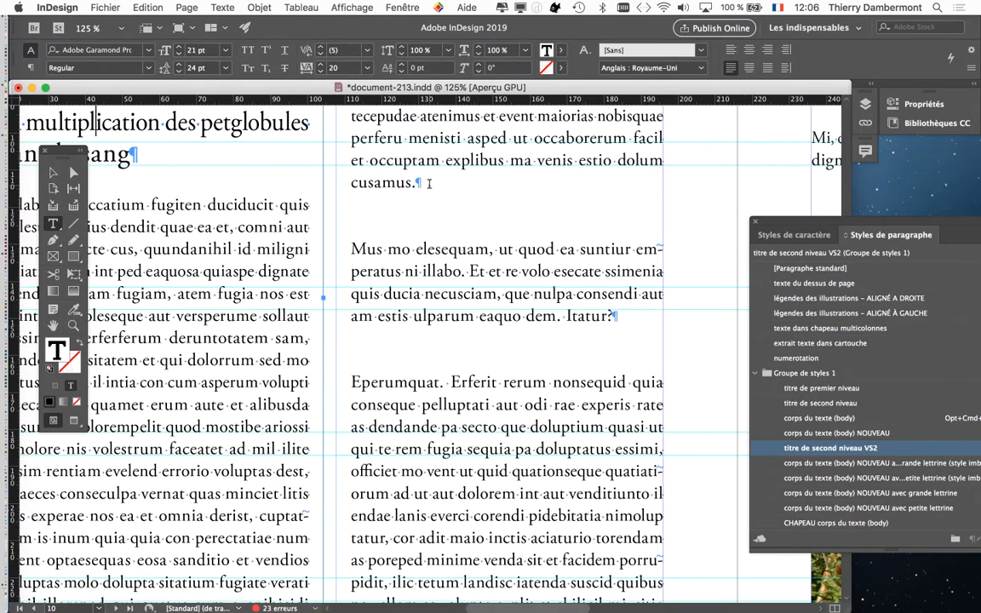
pyautogui.click(429, 183)
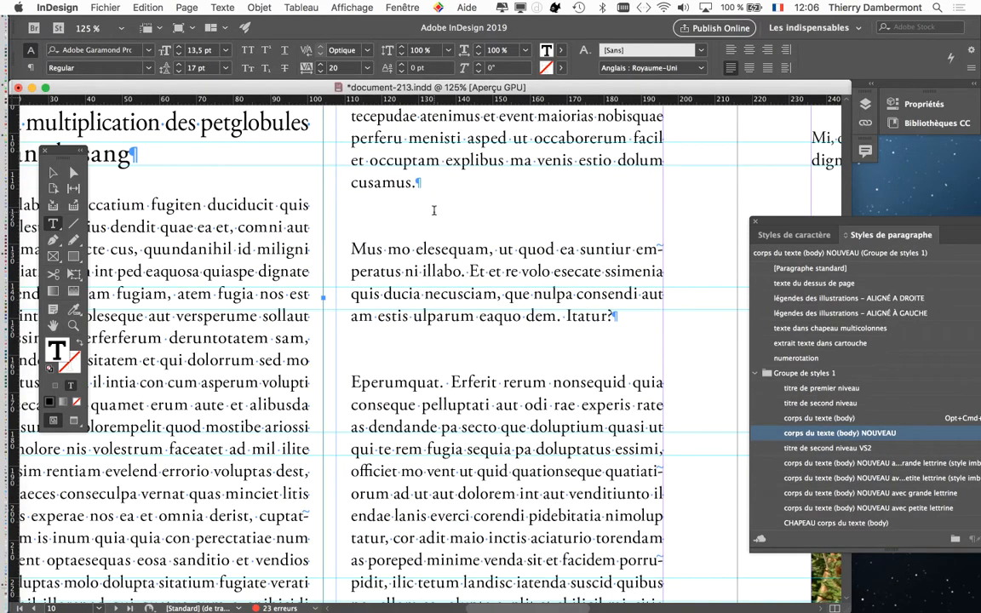
pyautogui.press('Return')
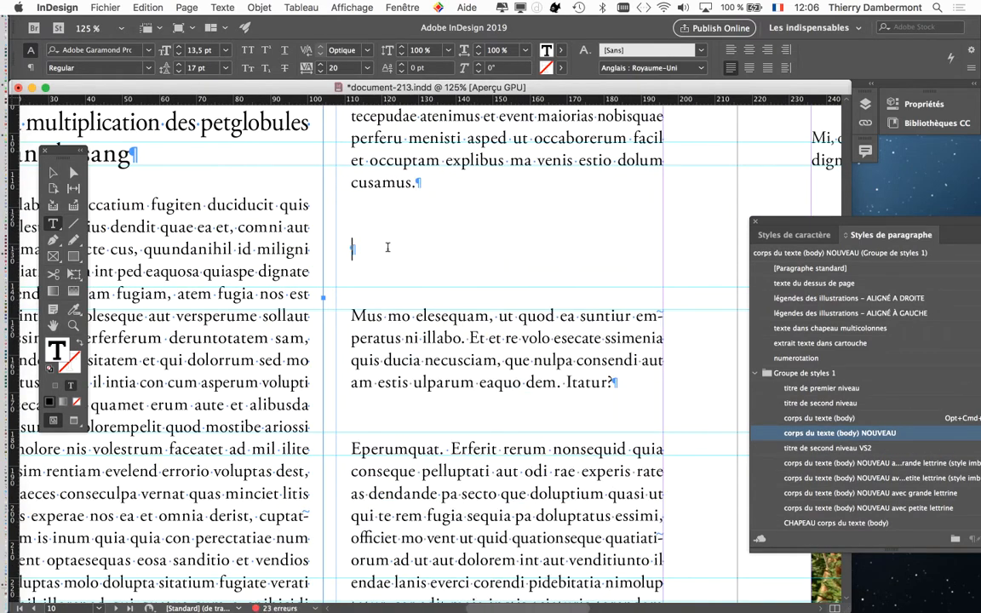
pyautogui.moveTo(828, 222); pyautogui.dragTo(769, 198)
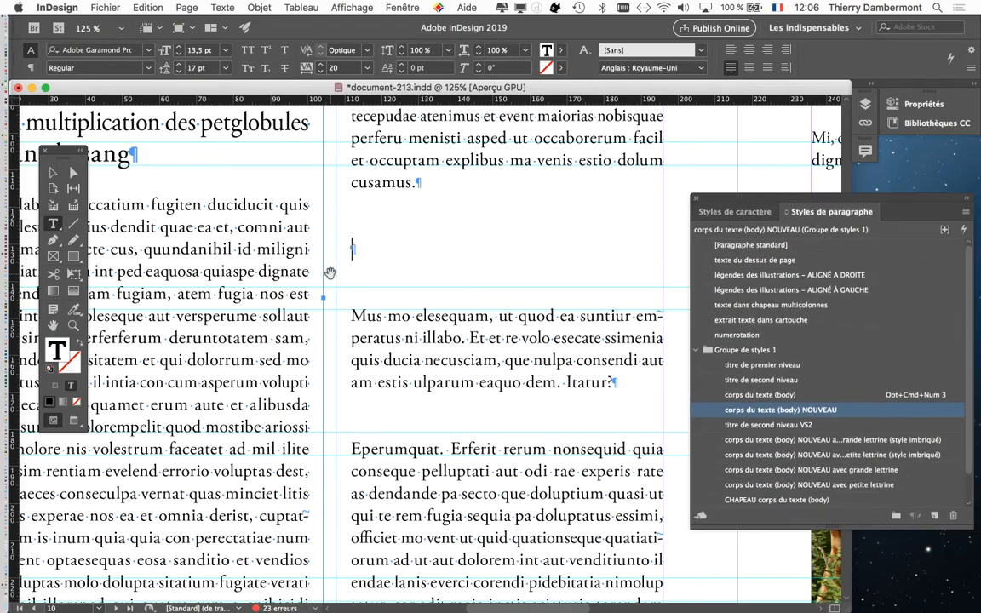
# Begin the new subheading in the empty paragraph after "cusamus." with the words "Les globules"
pyautogui.press('super+2')
pyautogui.write('Le')
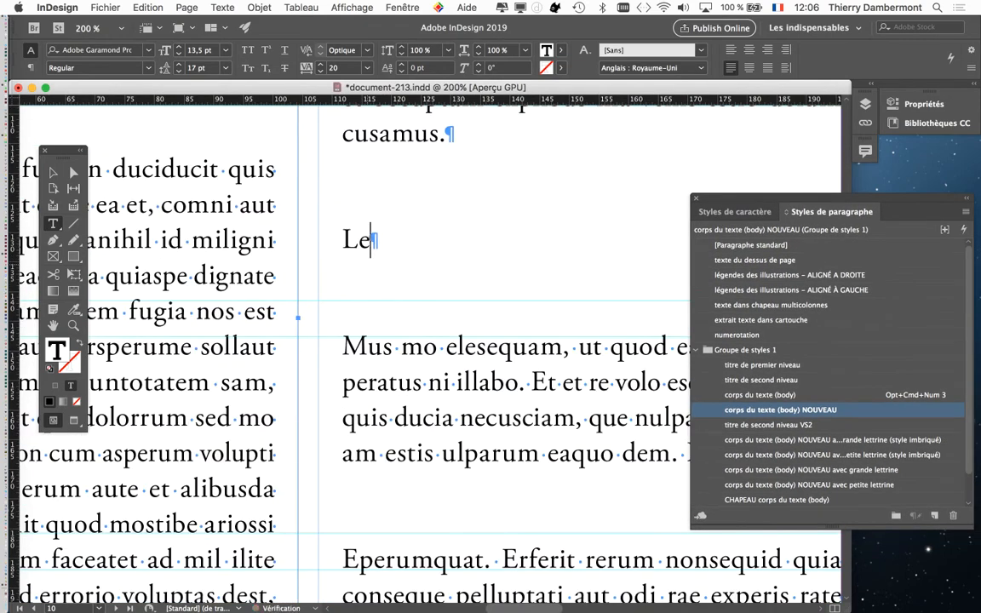
pyautogui.write(' sglobule sorugh')
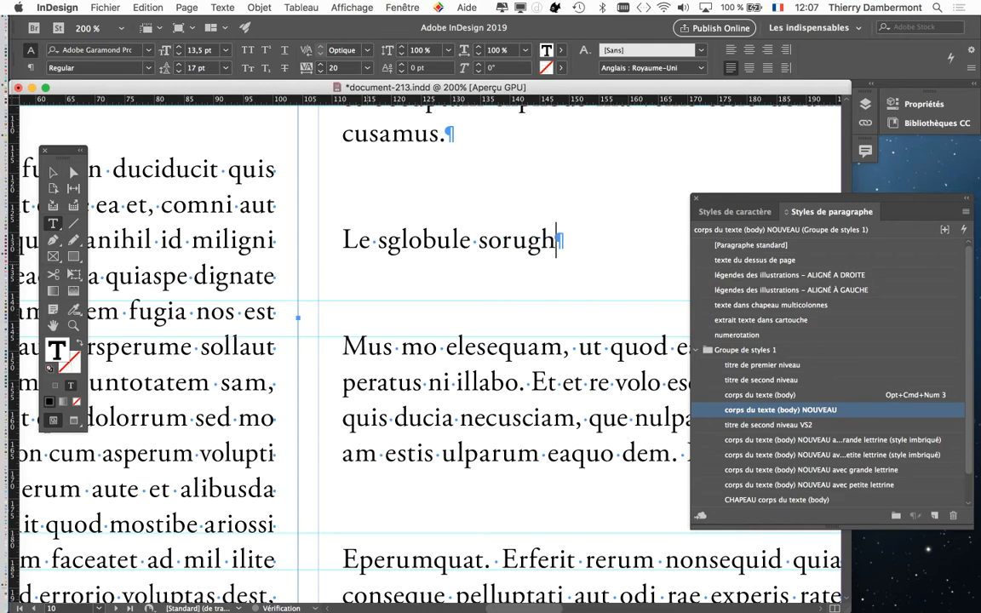
pyautogui.press('BackSpace')
pyautogui.press('BackSpace')
pyautogui.press('BackSpace')
pyautogui.press('BackSpace')
pyautogui.press('BackSpace')
pyautogui.press('BackSpace')
pyautogui.press('BackSpace')
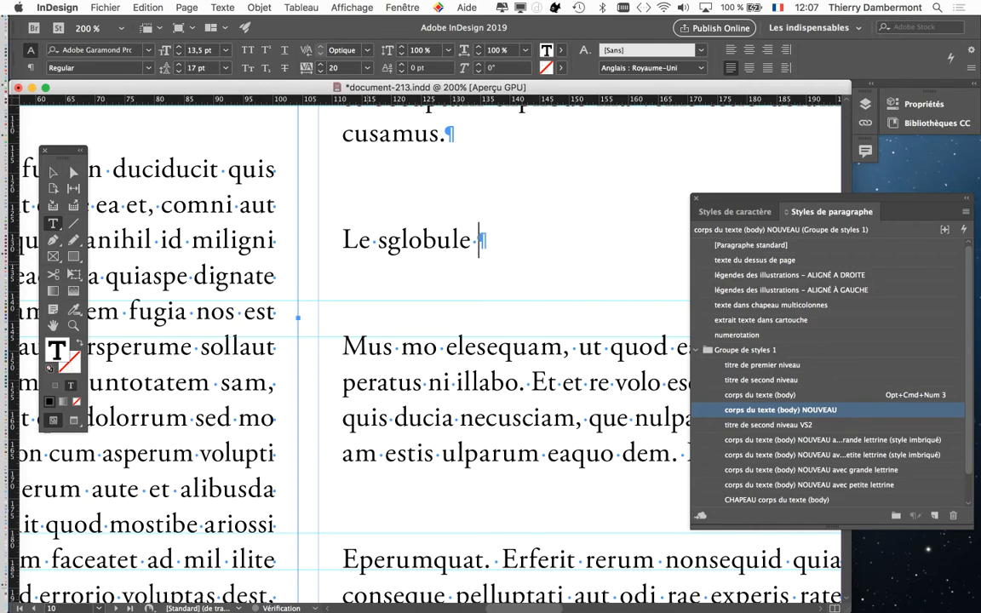
pyautogui.write('s')
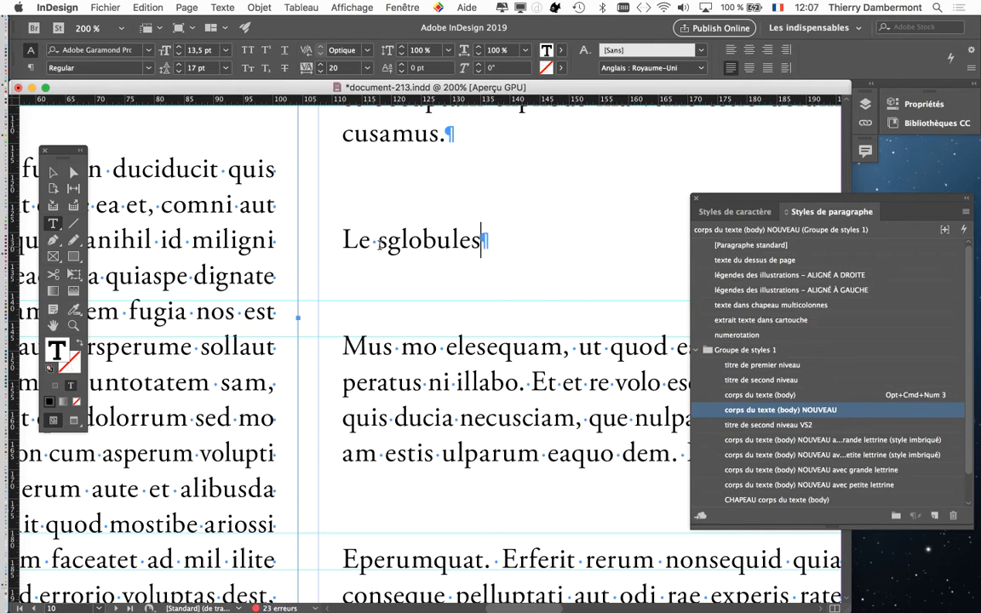
pyautogui.click(378, 241)
pyautogui.press('BackSpace')
pyautogui.press('Right')
# Complete the new subheading so it reads "Les globules rouches sont wallons"
pyautogui.scroll(2, 452, 246)
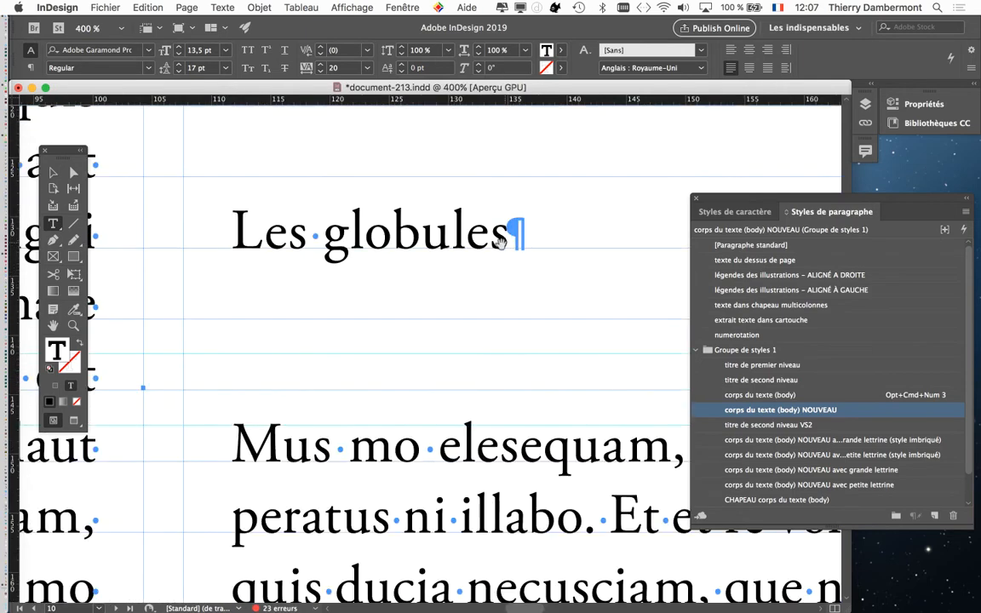
pyautogui.scroll(-1, 506, 239)
pyautogui.click(509, 238)
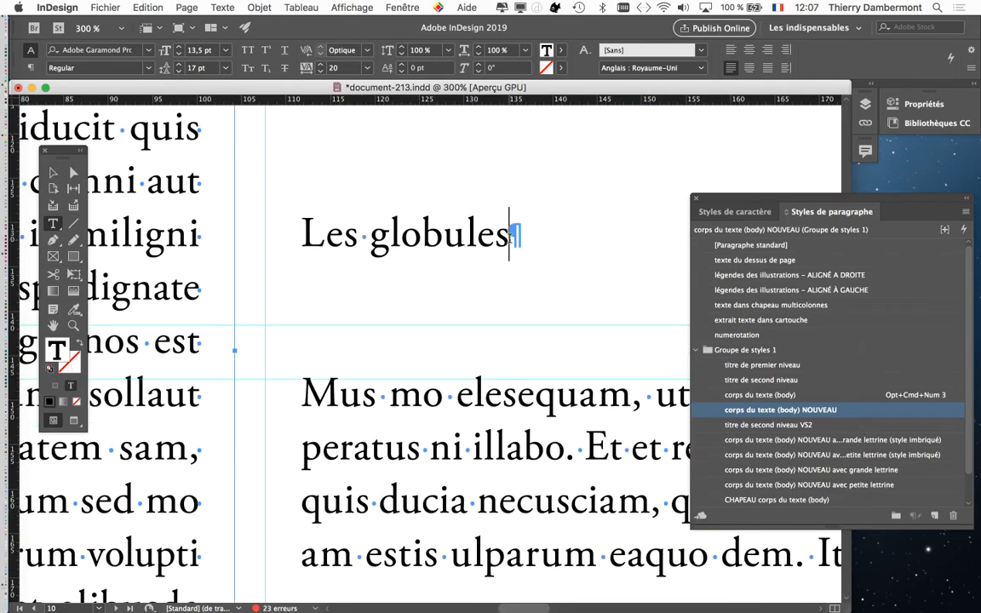
pyautogui.write('rouches son')
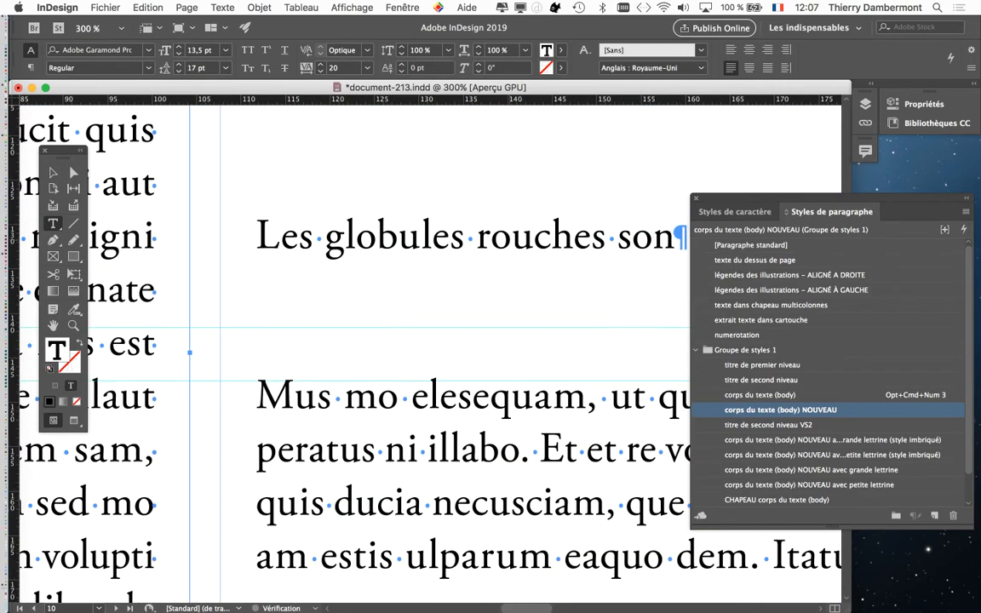
pyautogui.write('t wallons')
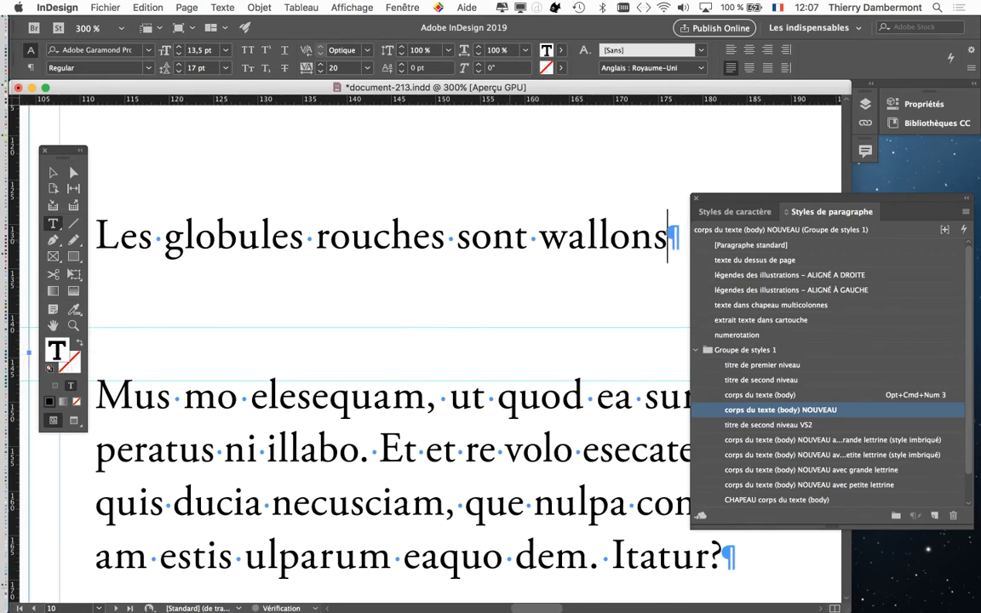
# Apply the paragraph style "titre de second niveau VS2" to the new subheading and clear the view of its full line
pyautogui.scroll(-1, 526, 247)
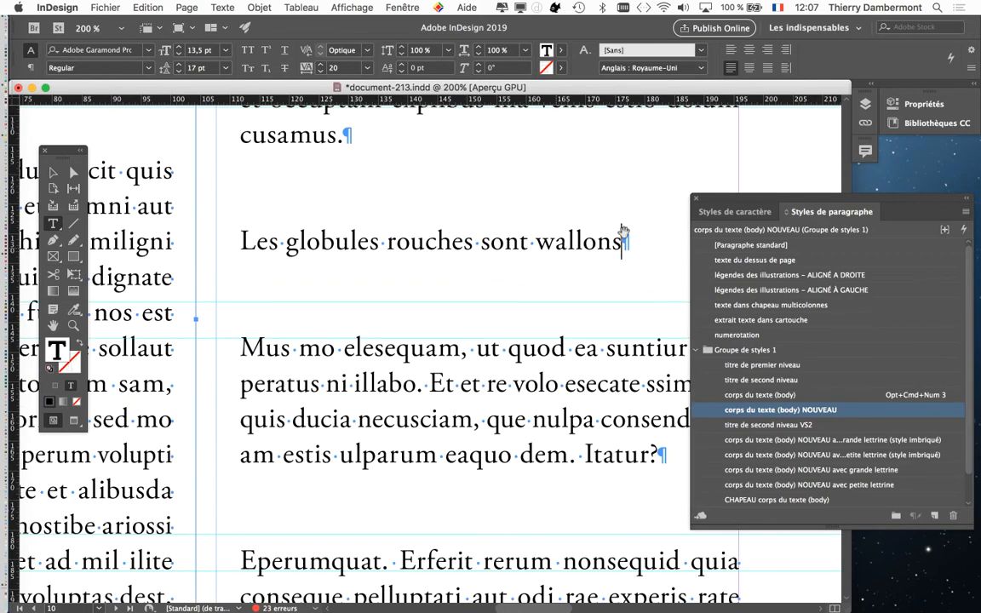
pyautogui.moveTo(832, 211); pyautogui.dragTo(824, 138)
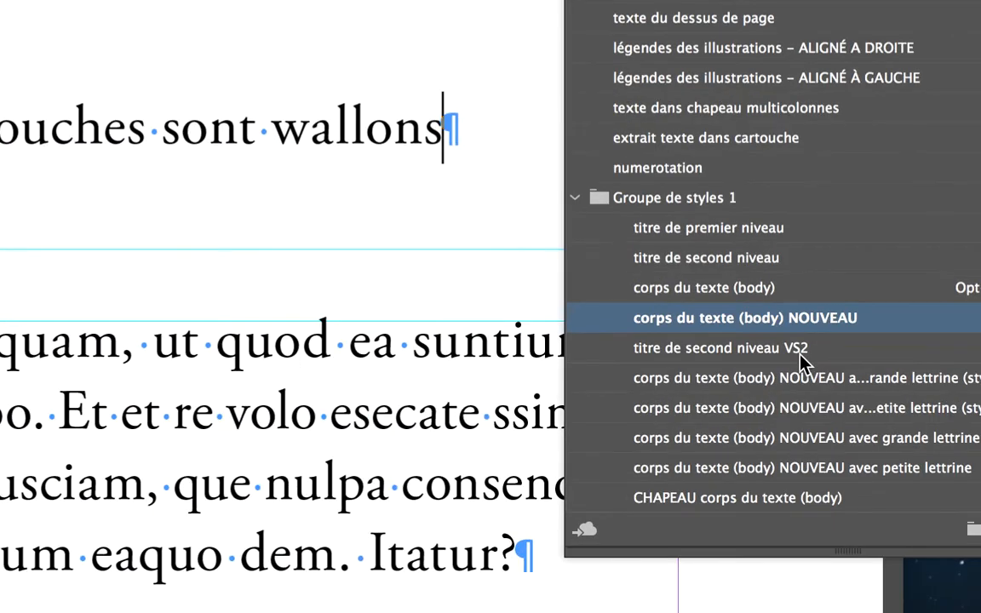
pyautogui.click(800, 352)
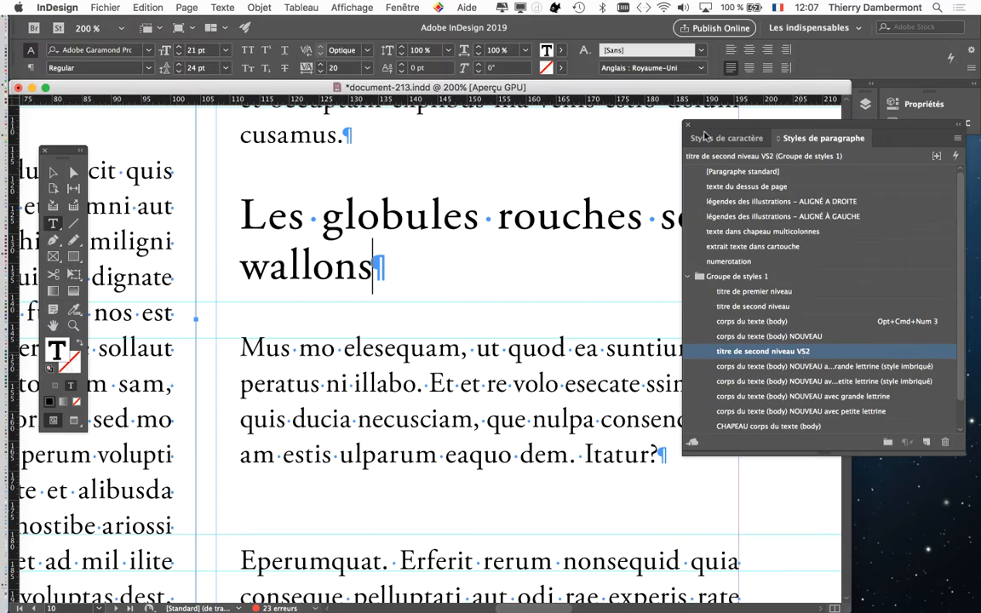
pyautogui.moveTo(705, 136); pyautogui.dragTo(785, 303)
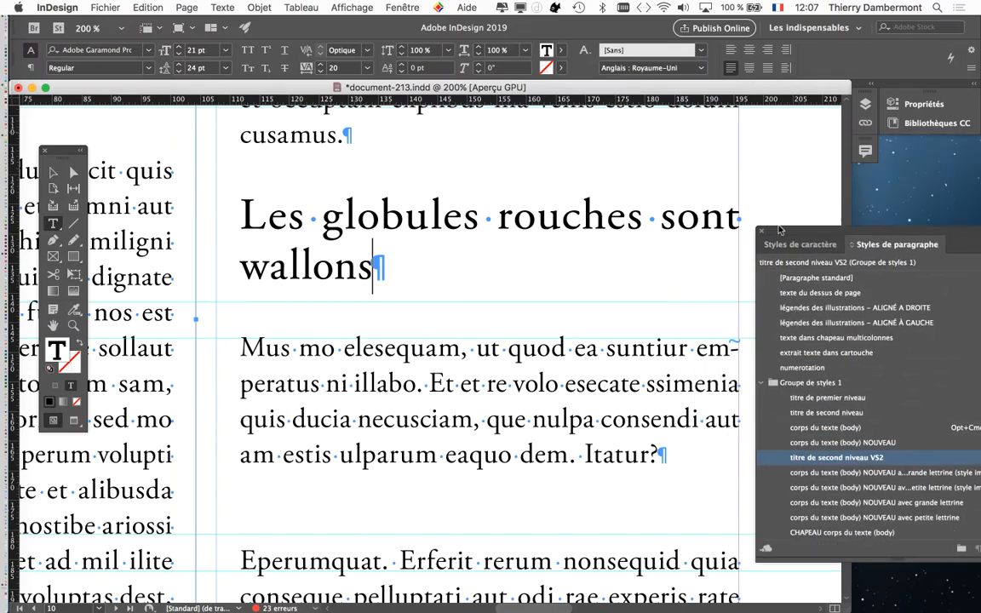
# Show the whole spread in preview mode, without guides or hidden characters, to examine both subheadings
pyautogui.press('super+minus')
pyautogui.press('super+minus')
pyautogui.press('super+minus')
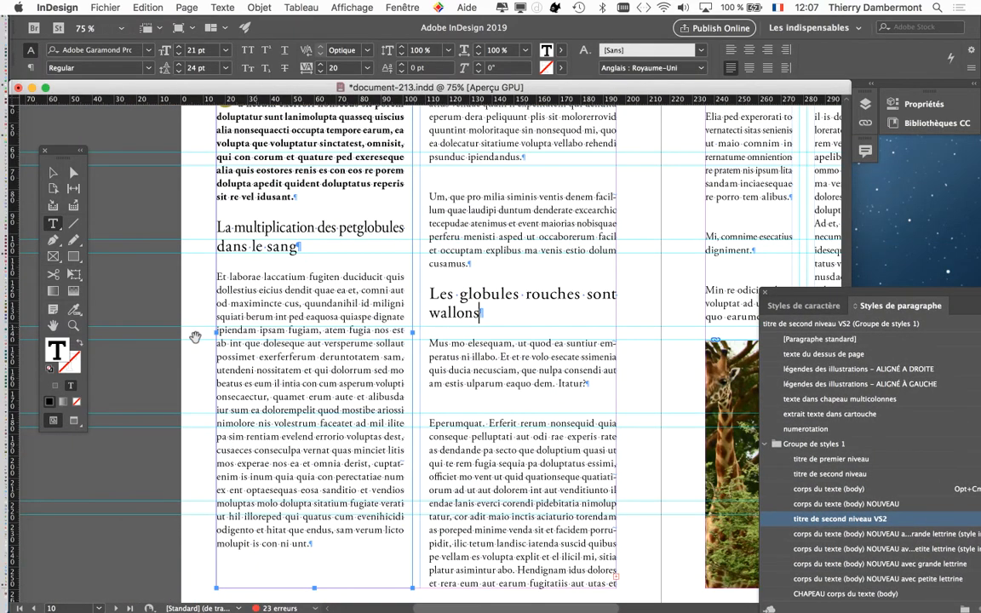
pyautogui.click(74, 421)
pyautogui.click(54, 173)
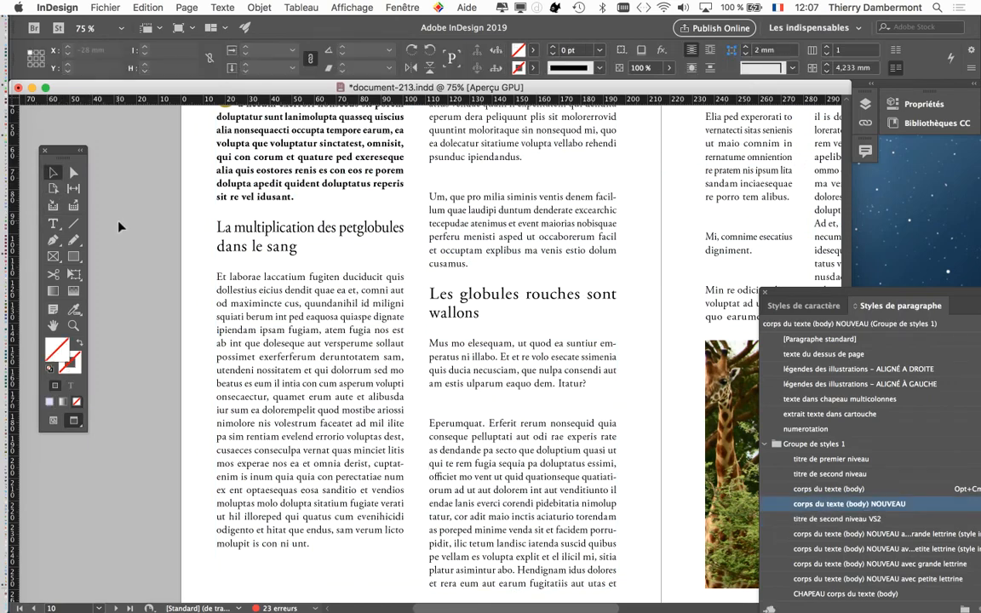
pyautogui.press('super+minus')
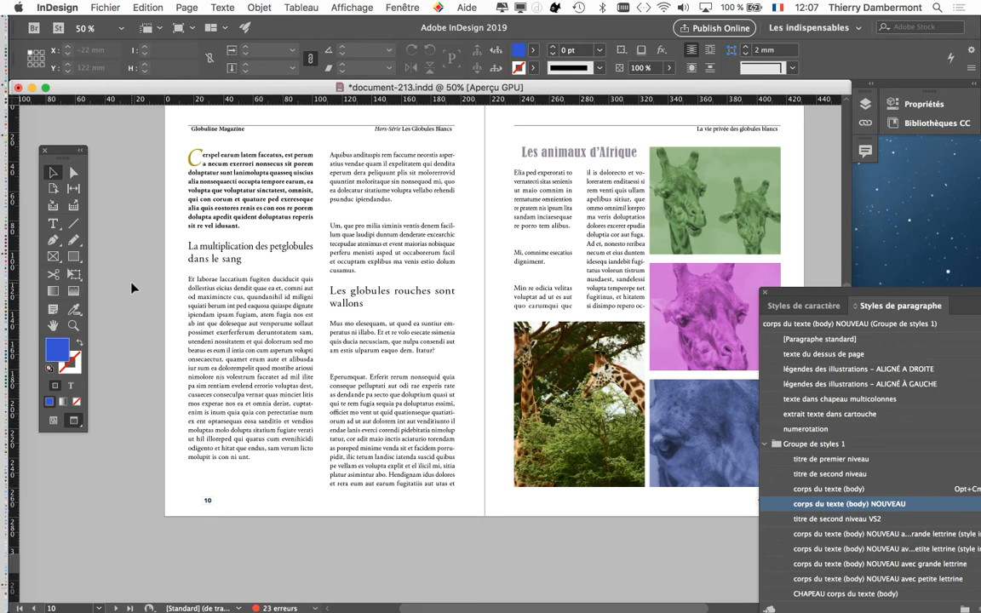
# Save the document under the new name document-214.indd in the folder "Dossier document-207"
pyautogui.click(105, 8)
pyautogui.click(164, 115)
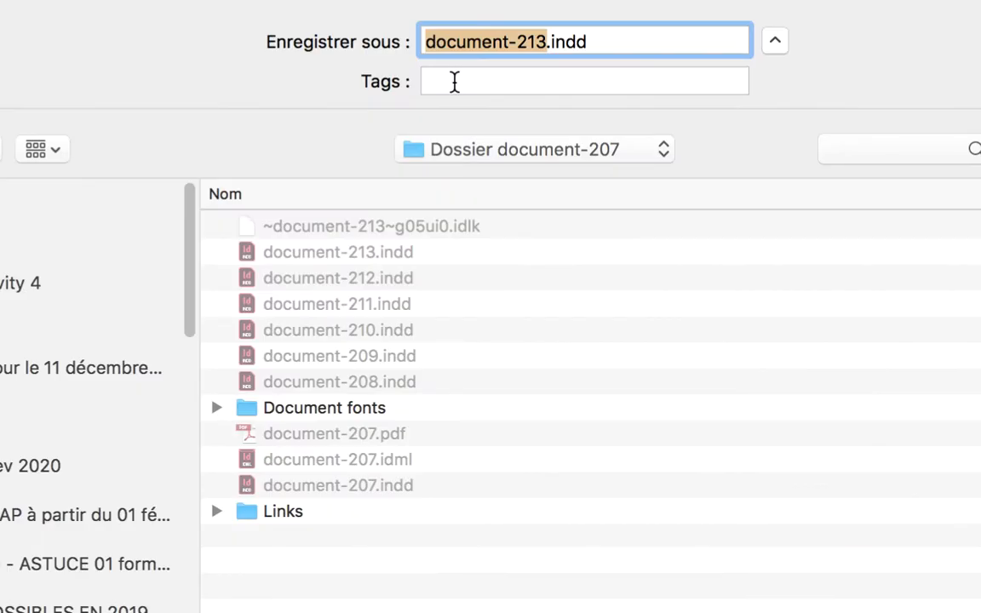
pyautogui.click(543, 43)
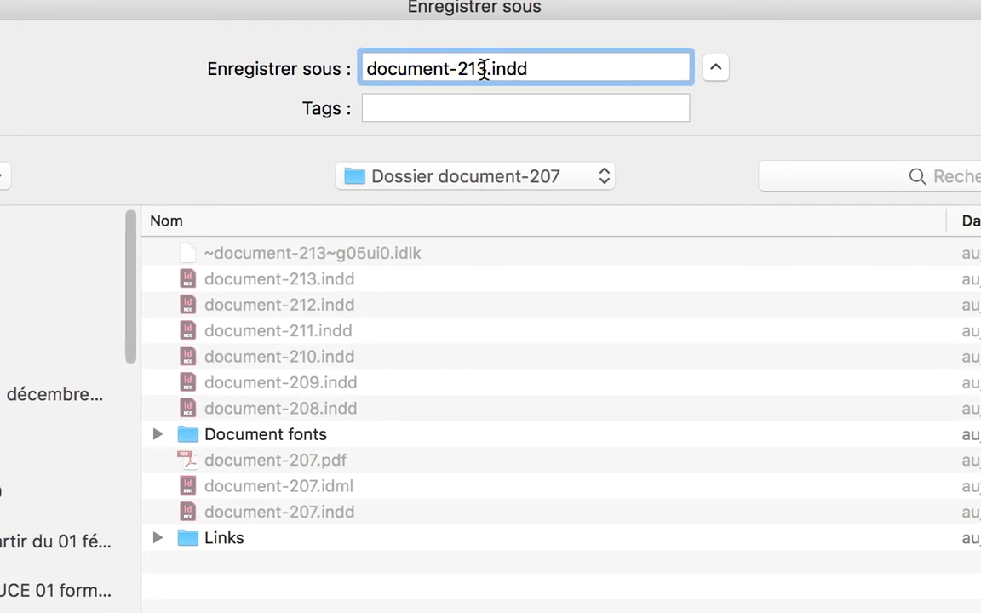
pyautogui.press('BackSpace')
pyautogui.write('4')
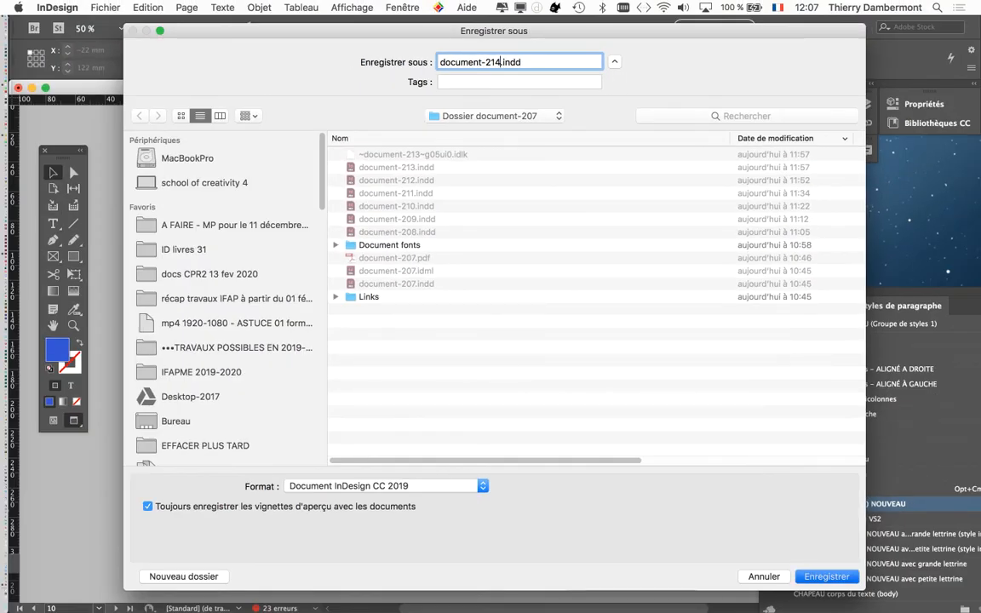
pyautogui.press('Return')
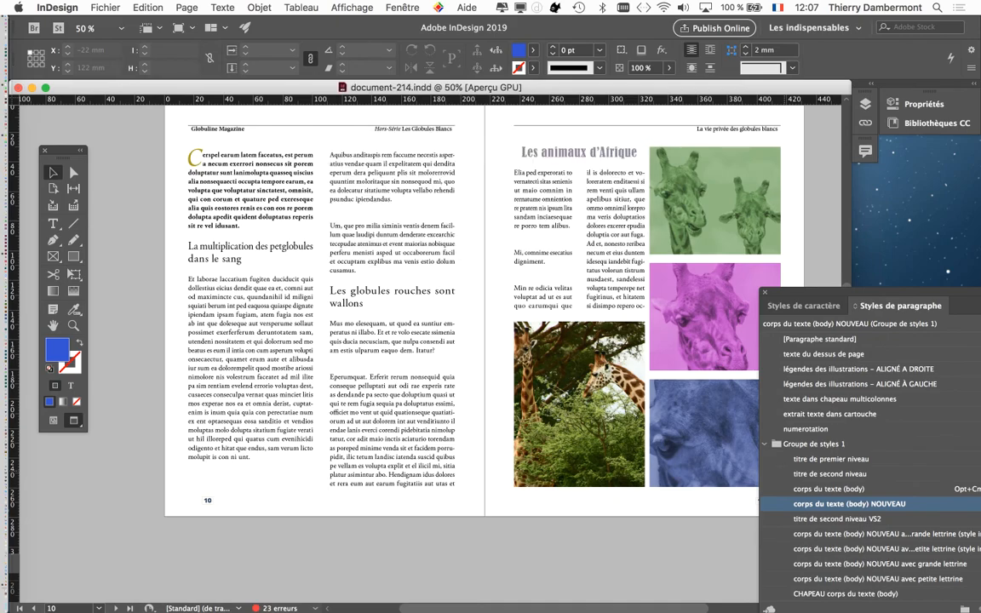